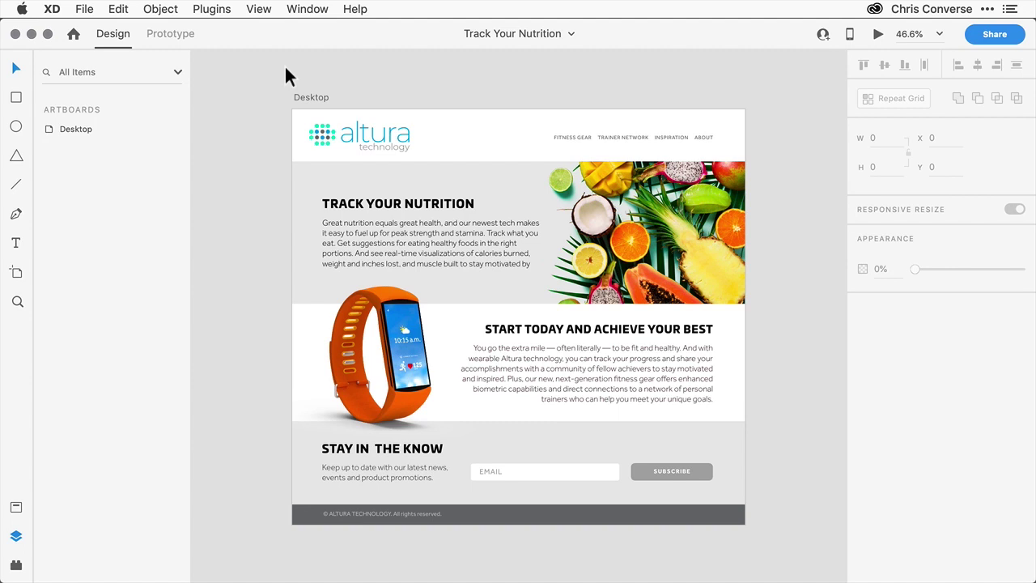
Step: Change the Subscribe button's btn rectangle fill from grey #ABABAB to red #D00F0F
{"action": "left_click", "coordinate": [701, 468]}
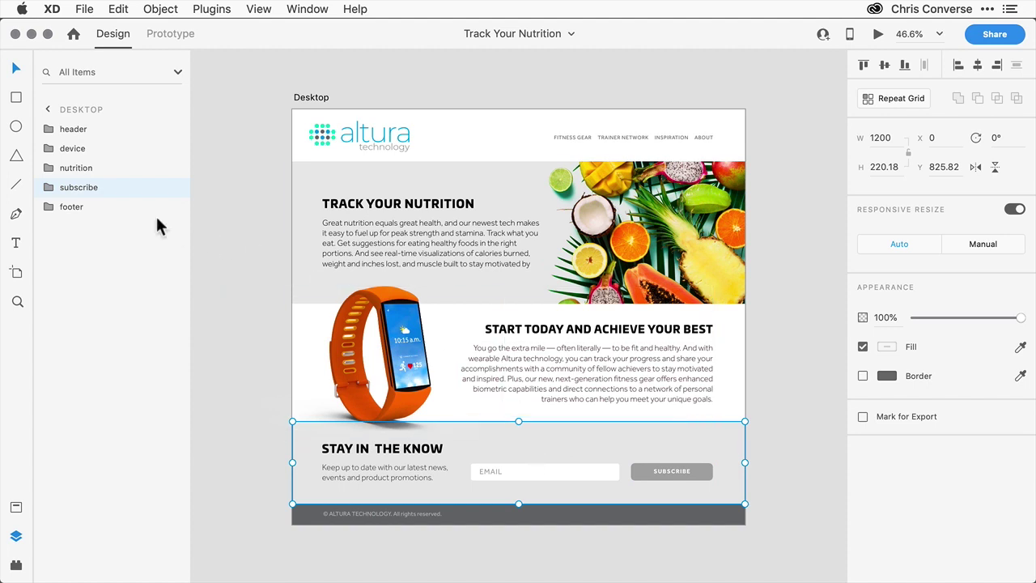
{"action": "left_click", "coordinate": [49, 187]}
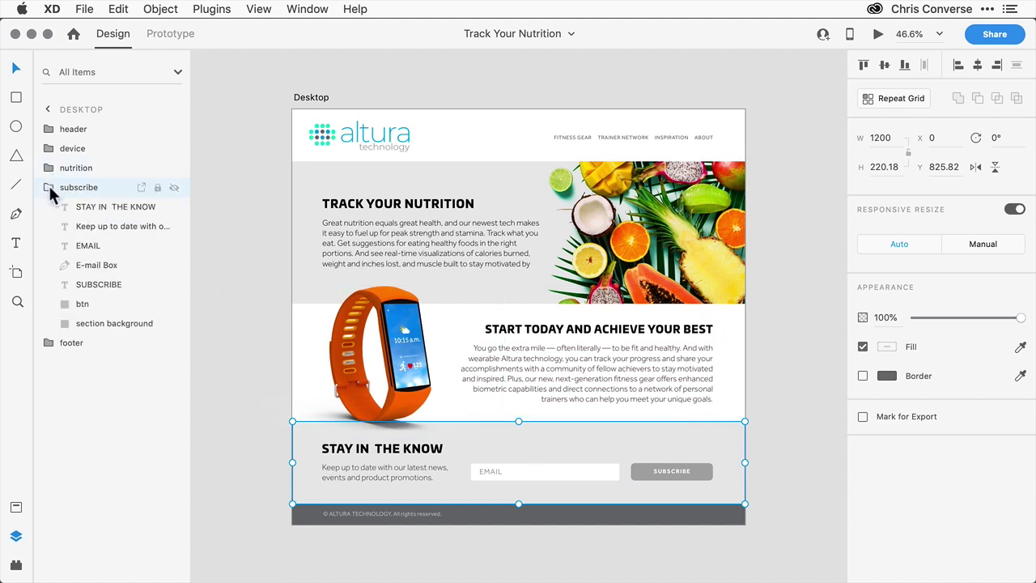
{"action": "left_click", "coordinate": [81, 302]}
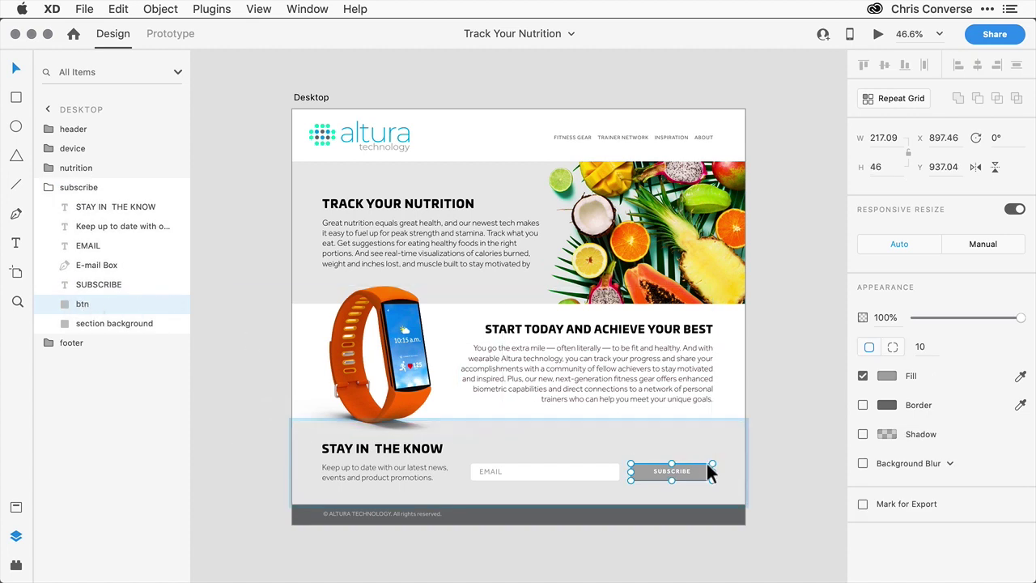
{"action": "left_click", "coordinate": [886, 377]}
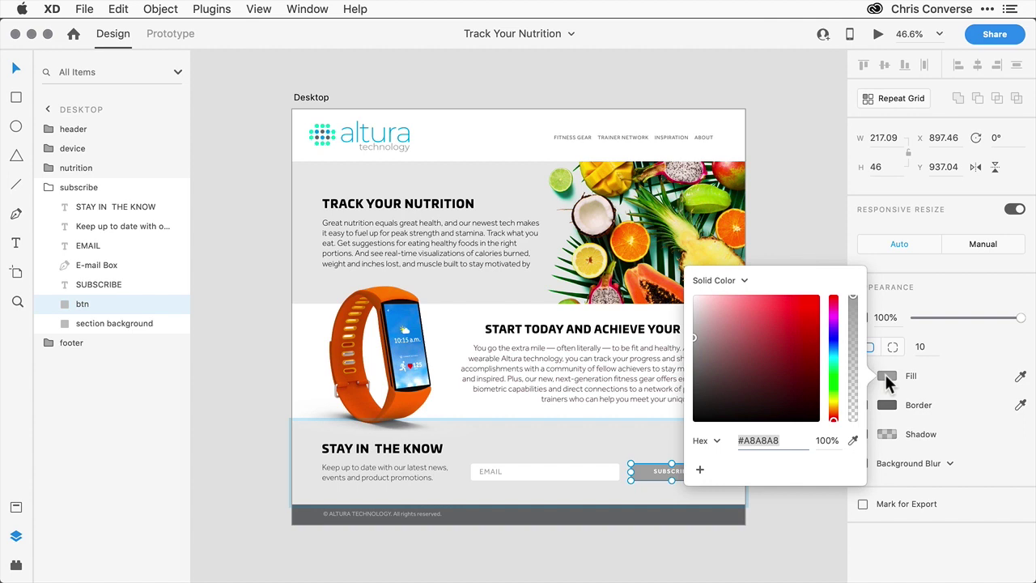
{"action": "left_click_drag", "start_coordinate": [752, 351], "coordinate": [815, 331]}
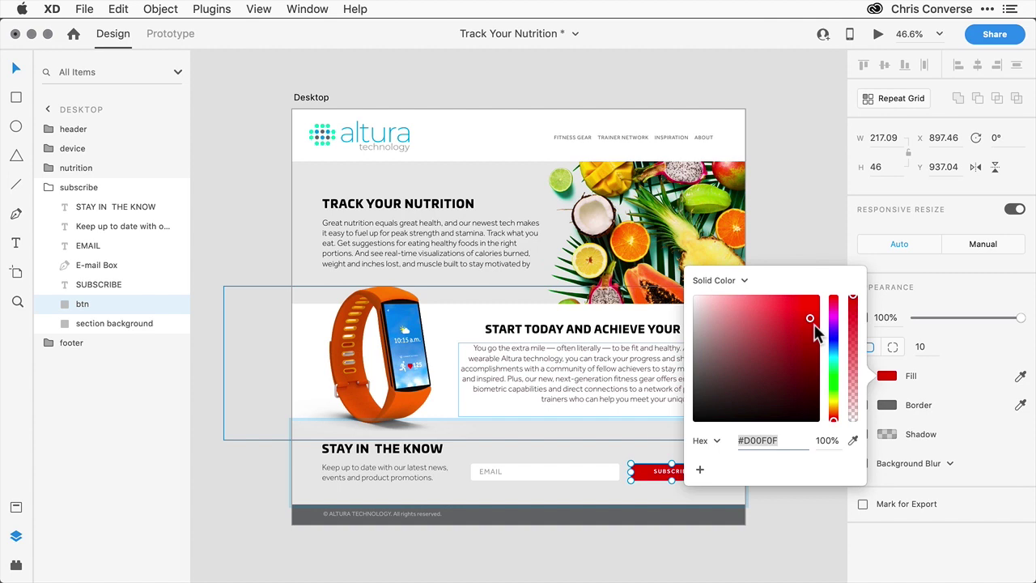
Step: Sample the logo's teal, darken it to #1EAF98 for the button fill, and save it as a swatch
{"action": "left_click", "coordinate": [852, 440]}
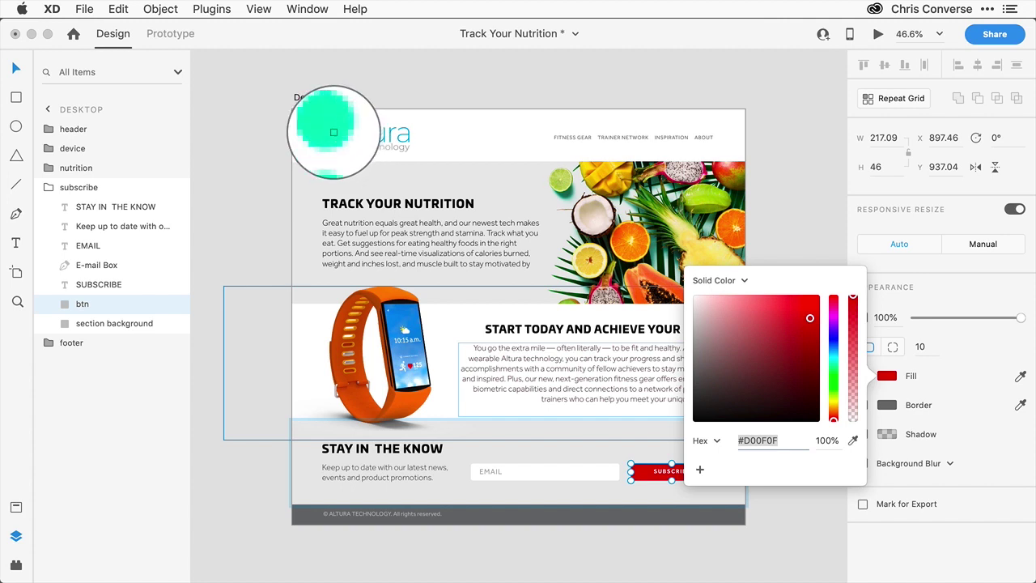
{"action": "left_click", "coordinate": [333, 131]}
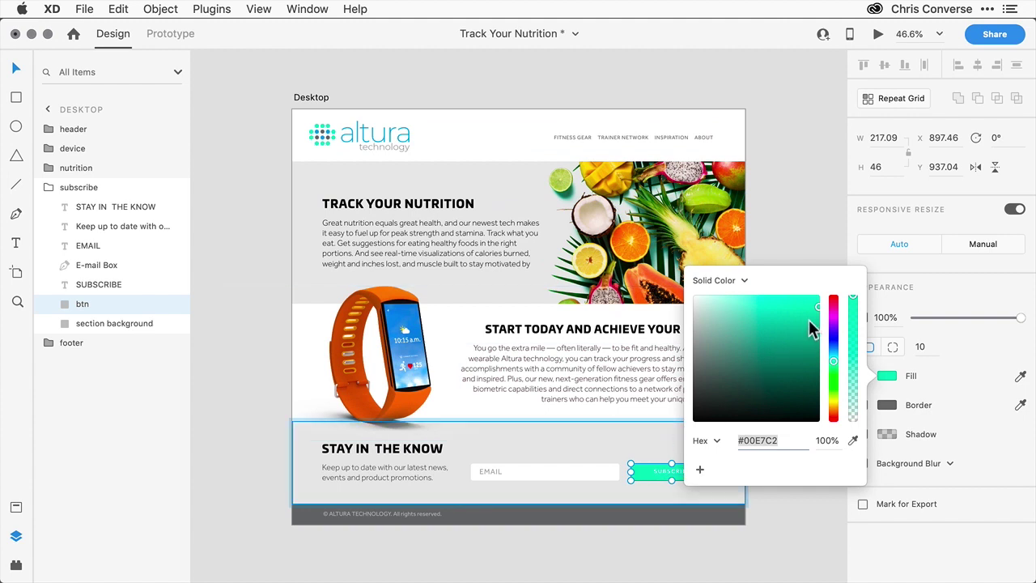
{"action": "left_click_drag", "start_coordinate": [818, 306], "coordinate": [799, 335]}
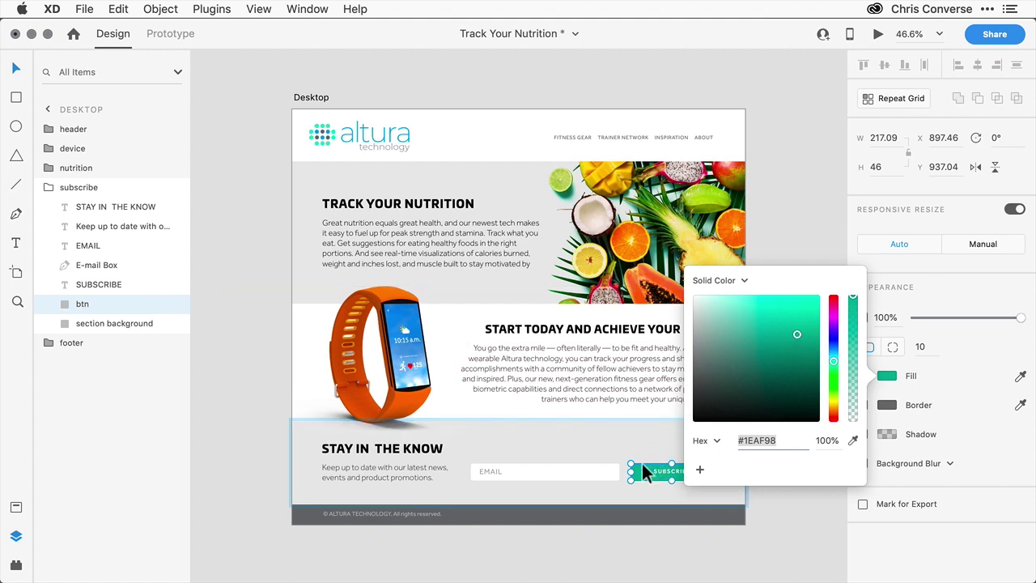
{"action": "left_click", "coordinate": [700, 469]}
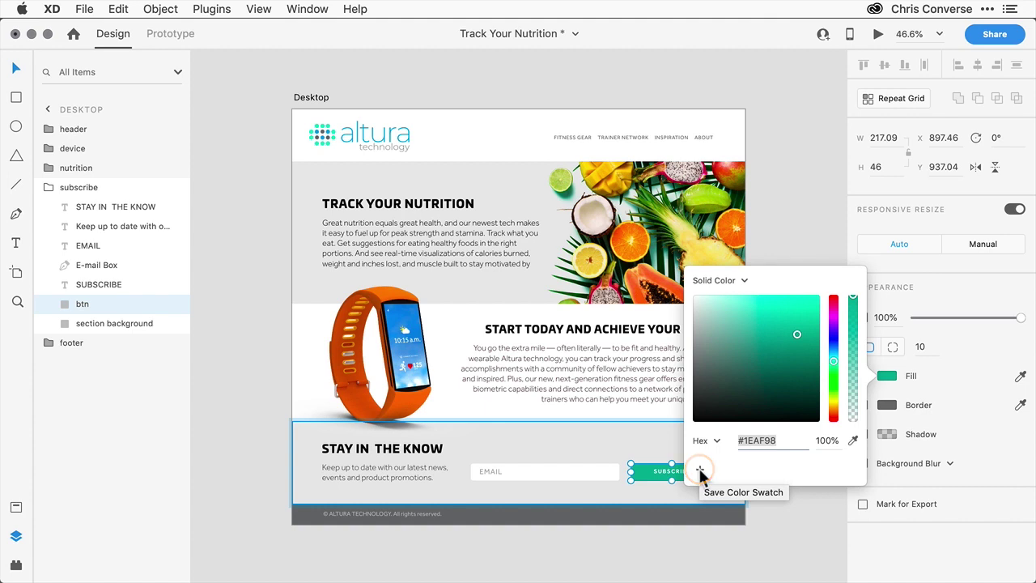
{"action": "left_click", "coordinate": [700, 470]}
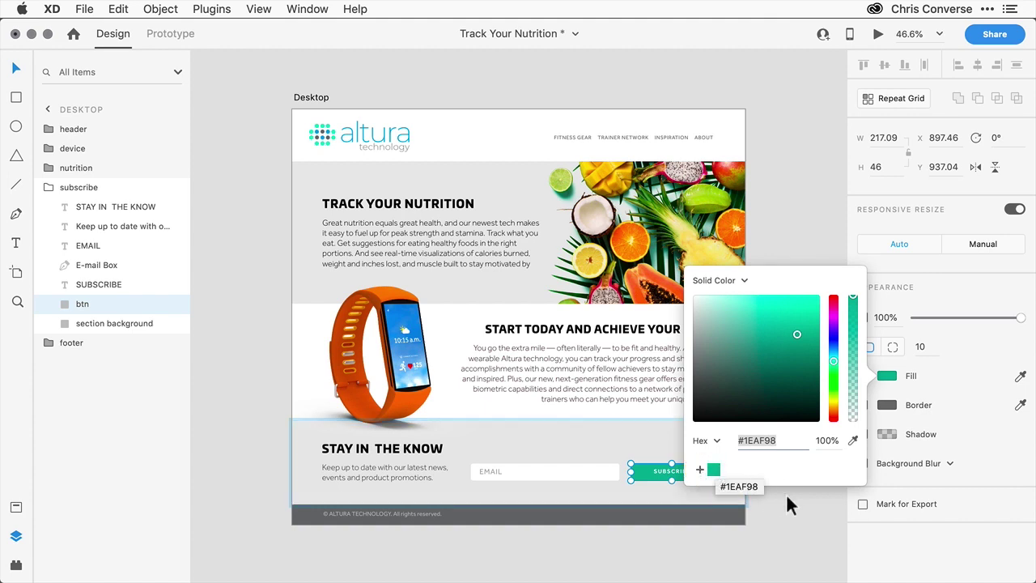
{"action": "left_click", "coordinate": [804, 507]}
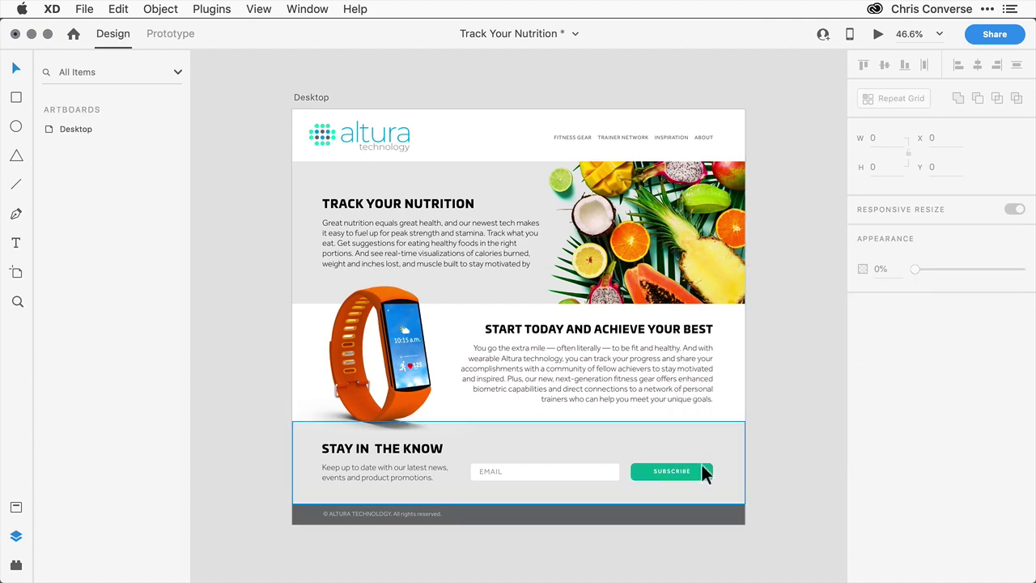
Step: Remove the E-mail Box's white fill and give it a 2-px border in the saved #1EAF98 swatch
{"action": "left_click", "coordinate": [17, 302]}
{"action": "left_click_drag", "start_coordinate": [465, 425], "coordinate": [755, 534]}
{"action": "left_click", "coordinate": [16, 68]}
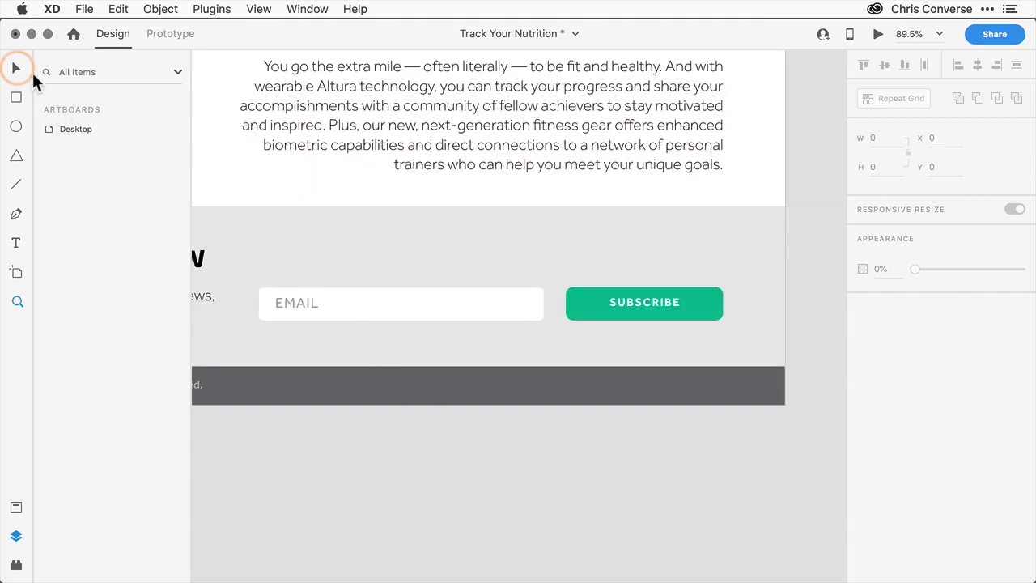
{"action": "left_click", "coordinate": [534, 298]}
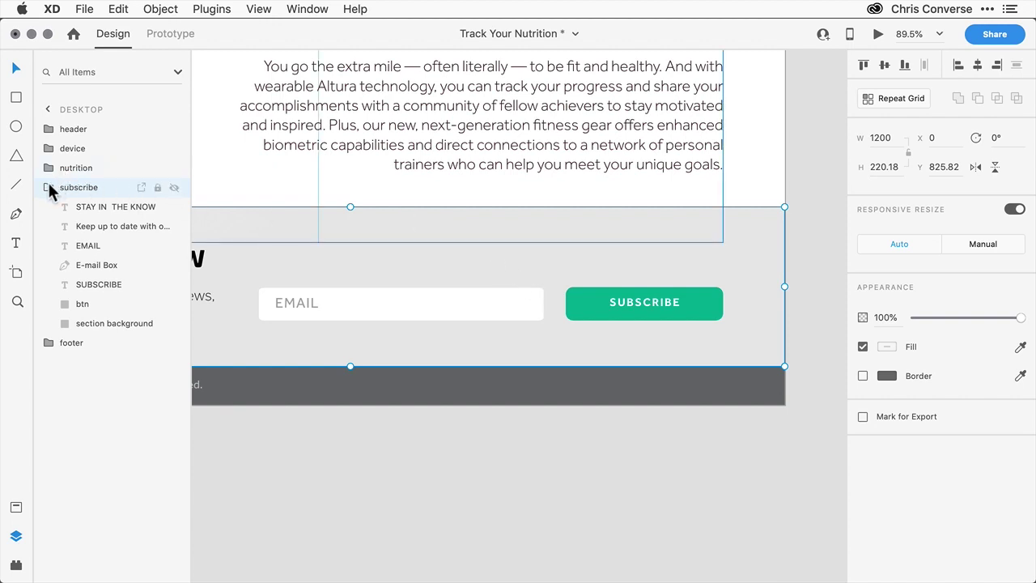
{"action": "left_click", "coordinate": [94, 265]}
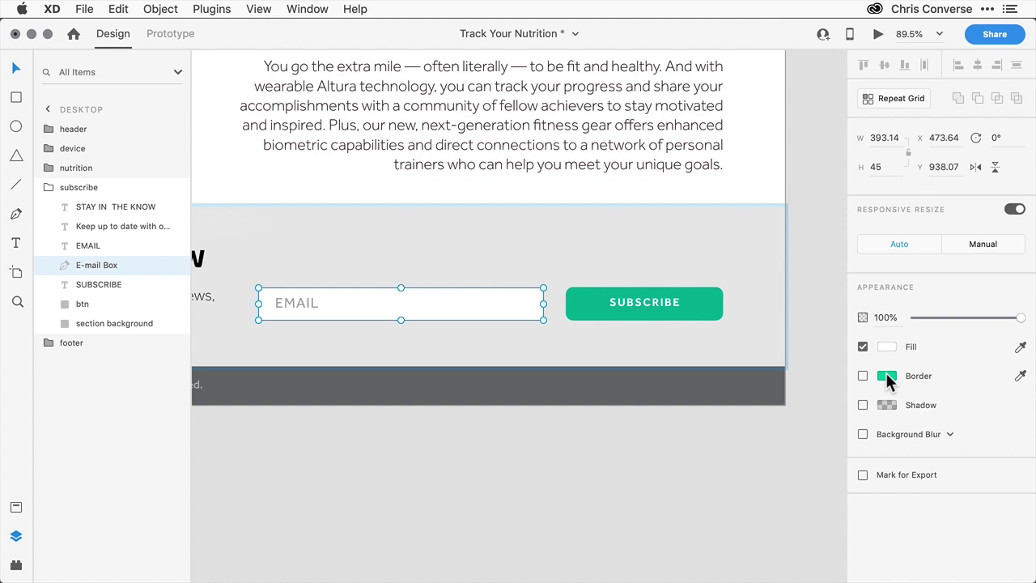
{"action": "left_click", "coordinate": [863, 346]}
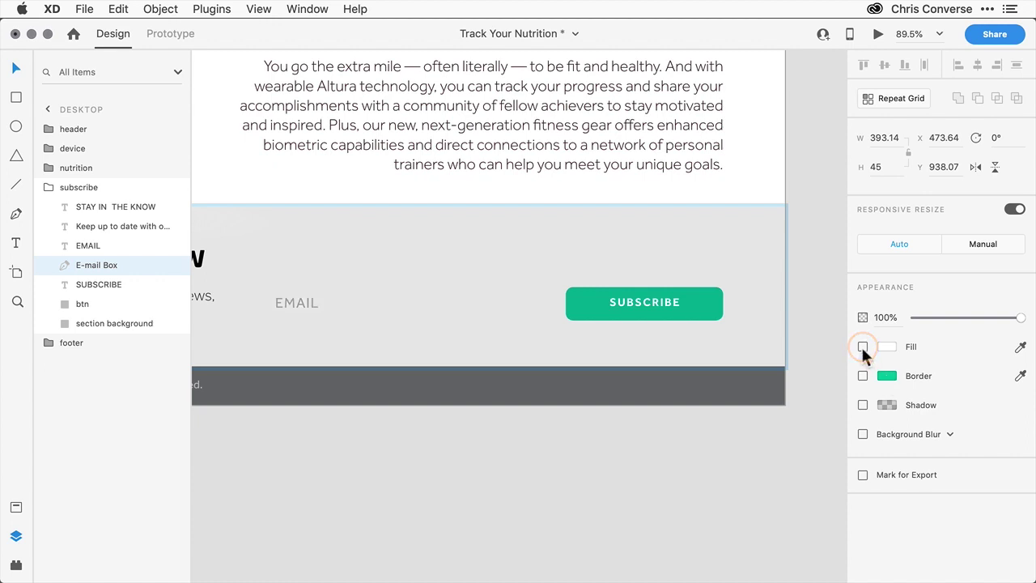
{"action": "left_click", "coordinate": [862, 375]}
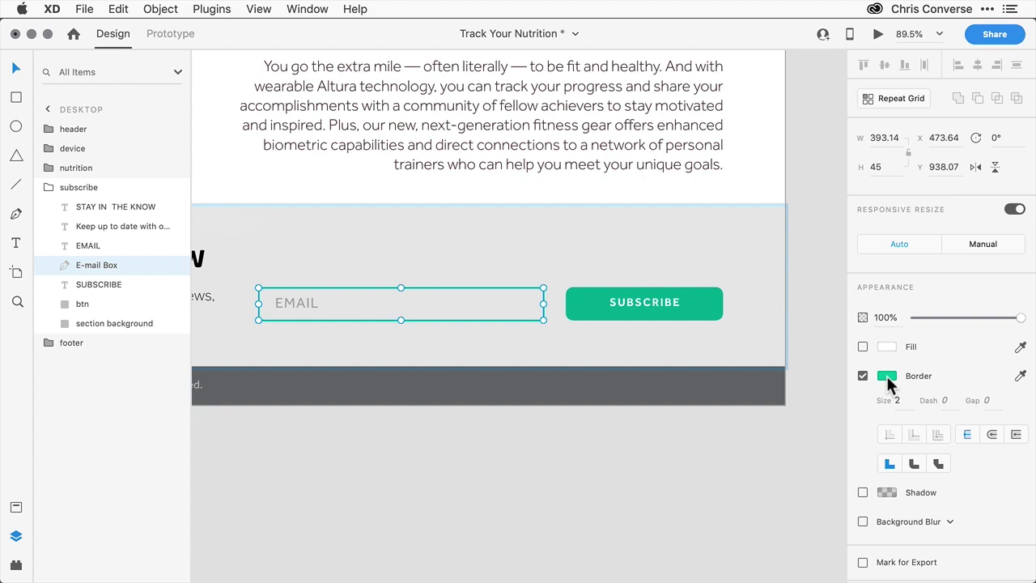
{"action": "left_click", "coordinate": [886, 376]}
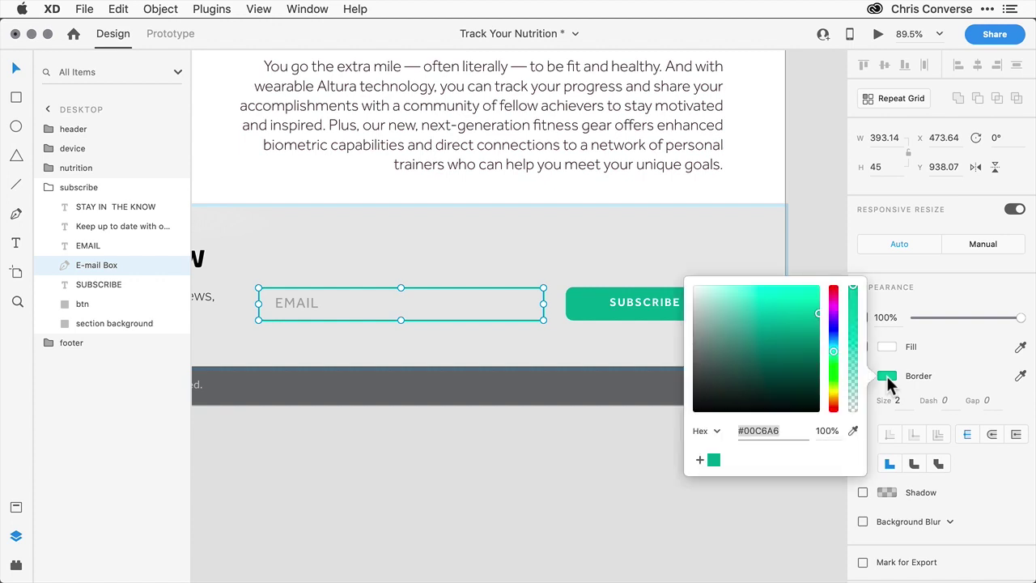
{"action": "left_click", "coordinate": [715, 463]}
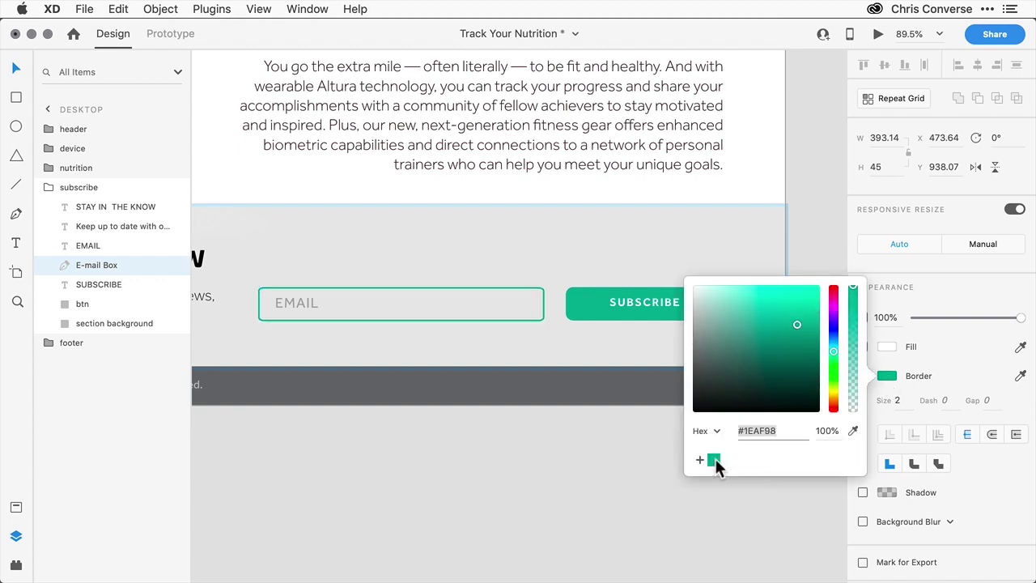
{"action": "left_click", "coordinate": [945, 366]}
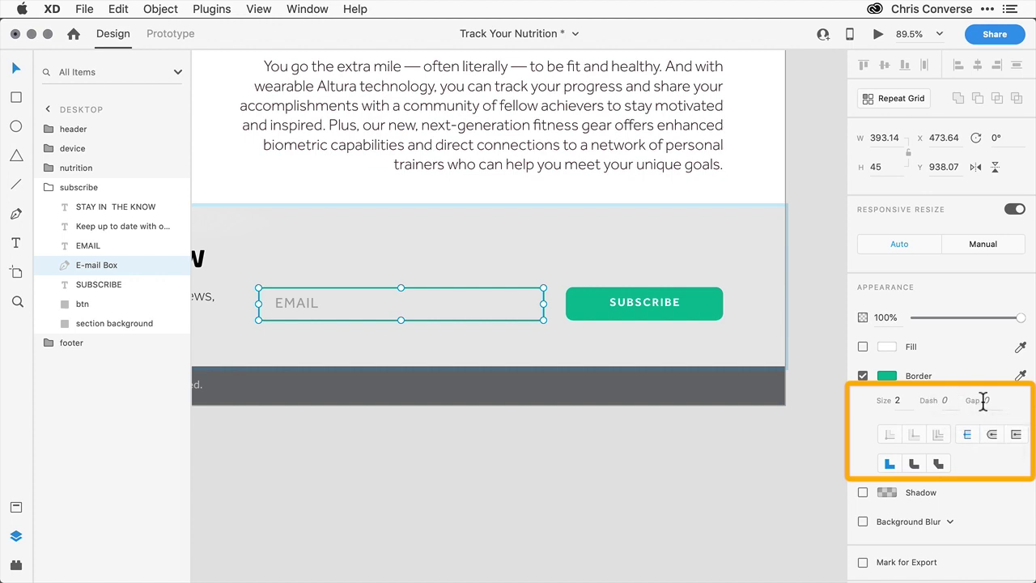
Step: Recolour the EMAIL placeholder text from grey to the saved #1EAF98 swatch, then select the Subscribe button's rectangle
{"action": "left_click", "coordinate": [296, 302]}
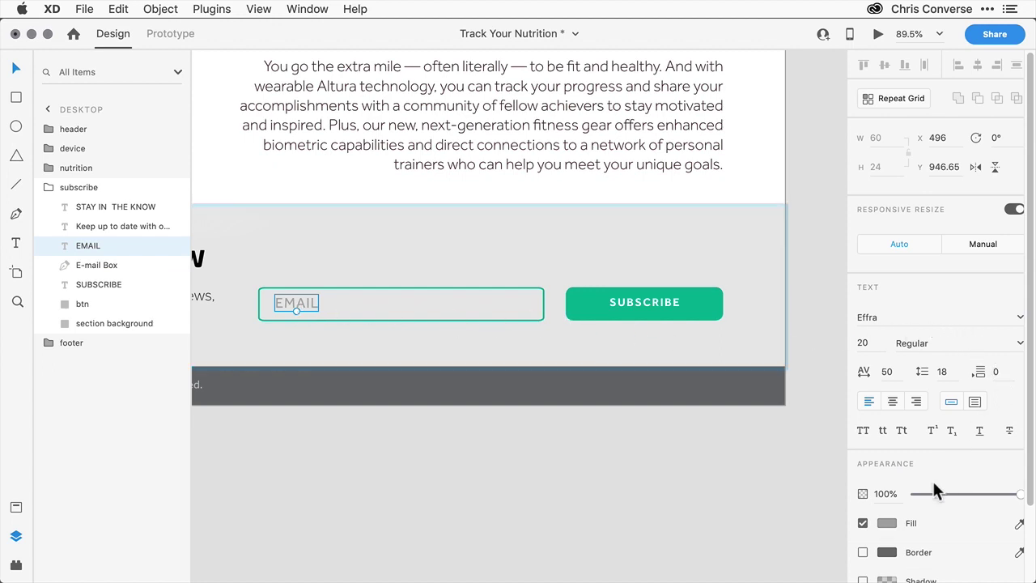
{"action": "left_click", "coordinate": [887, 523]}
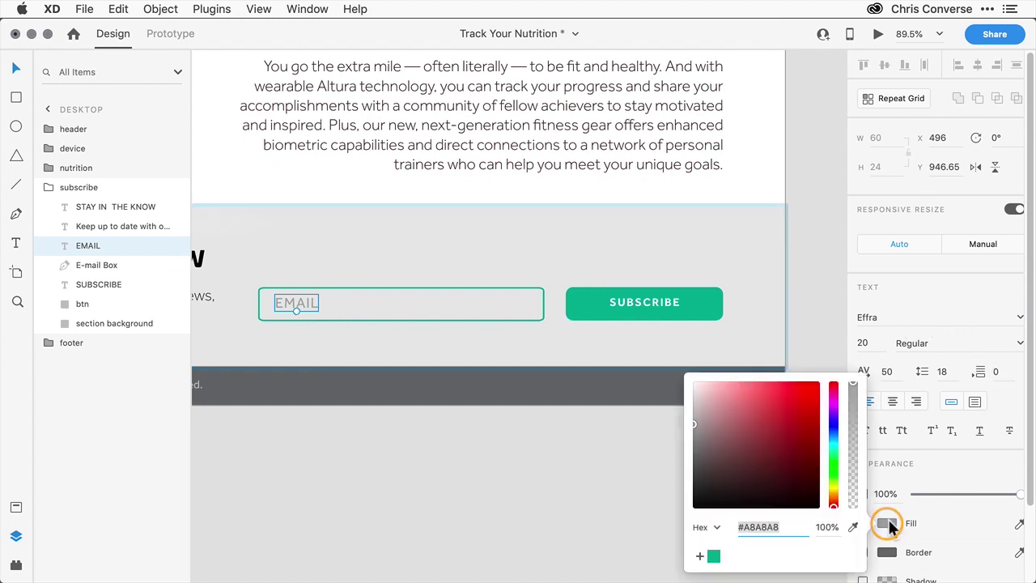
{"action": "left_click", "coordinate": [713, 556]}
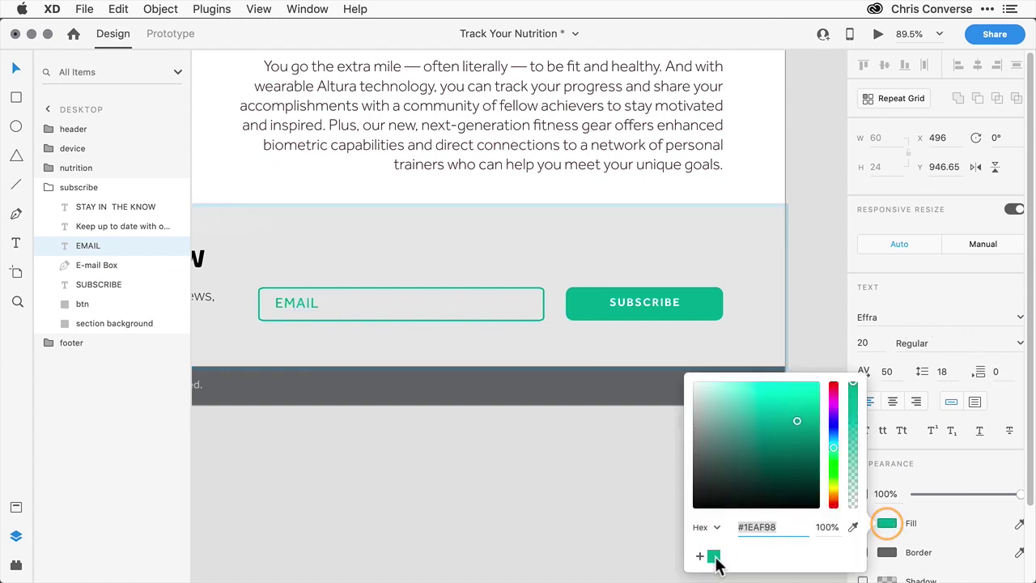
{"action": "left_click", "coordinate": [617, 462]}
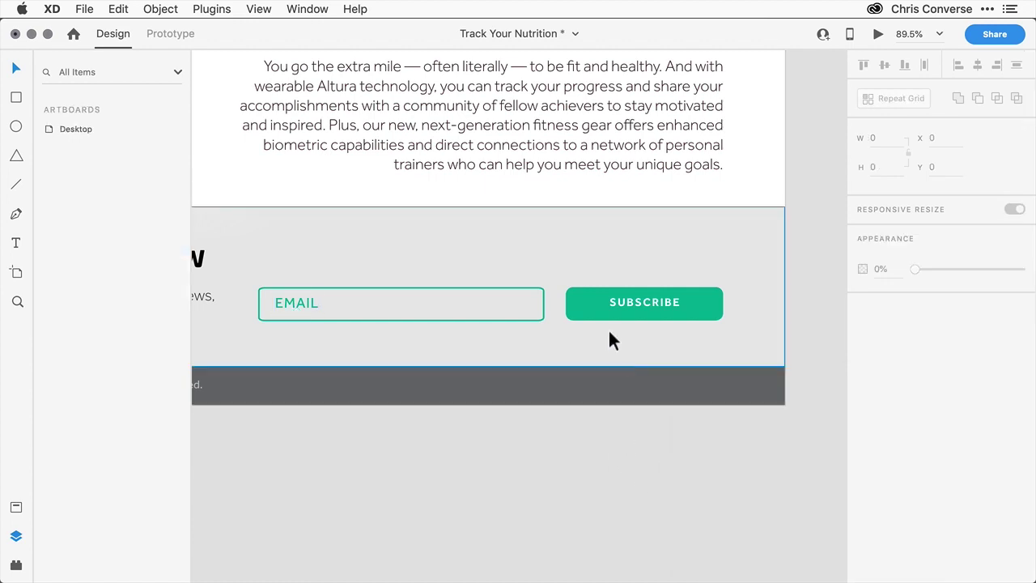
{"action": "double_click", "coordinate": [591, 293]}
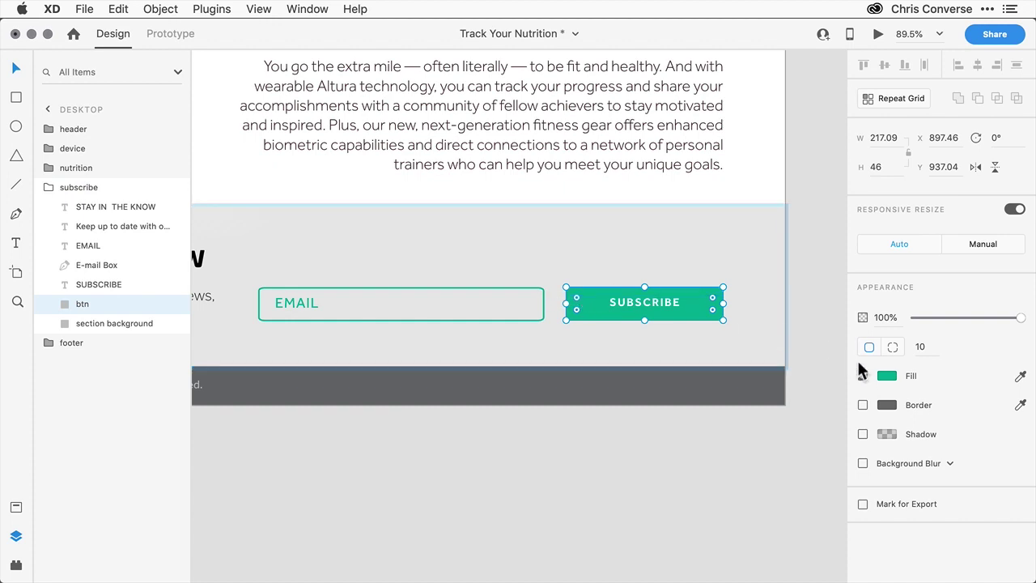
Step: Add the button's #1EAF98 teal to the Assets colours, then zoom out to the whole artboard
{"action": "left_click", "coordinate": [16, 507]}
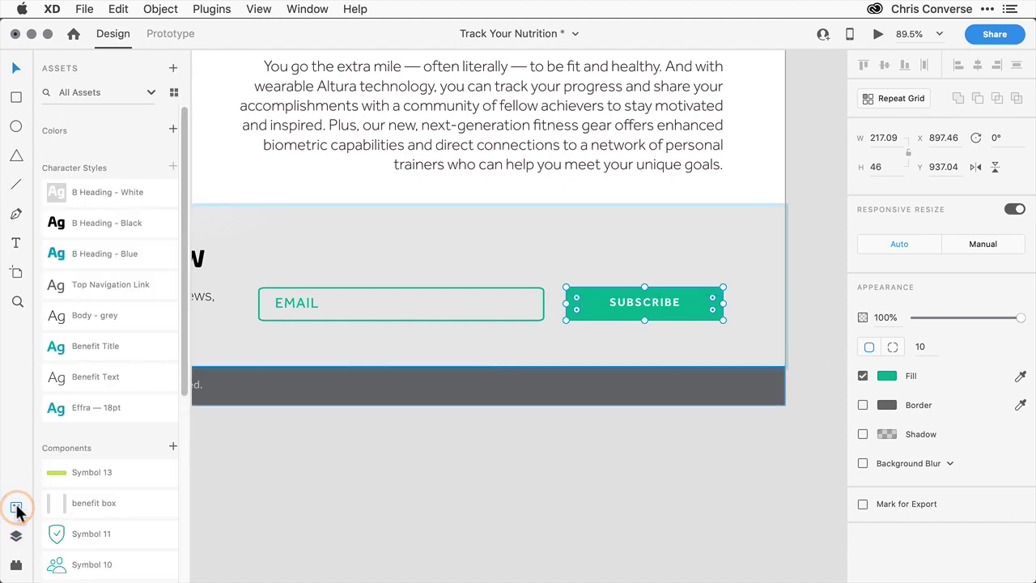
{"action": "left_click", "coordinate": [172, 129]}
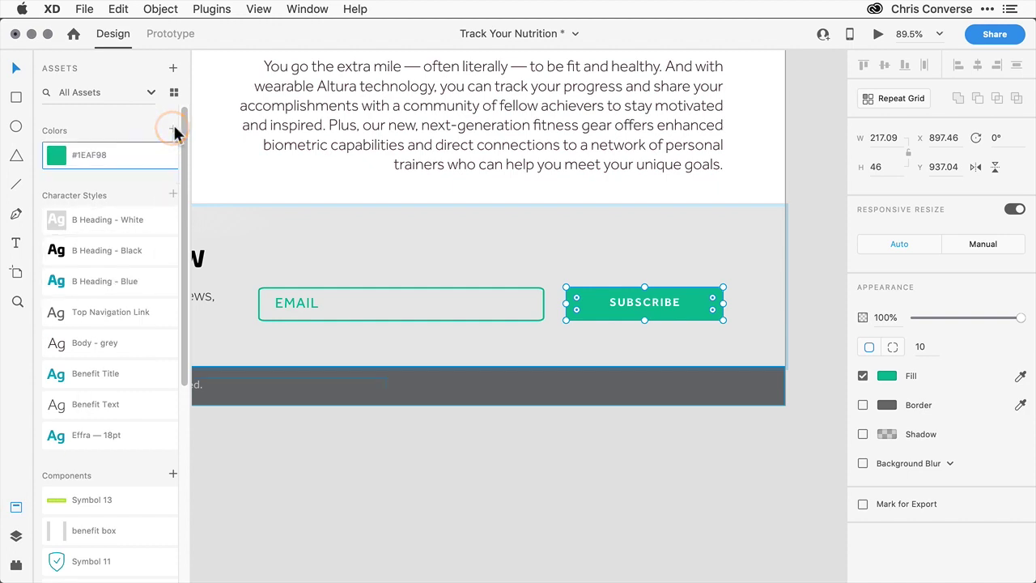
{"action": "left_click", "coordinate": [487, 418]}
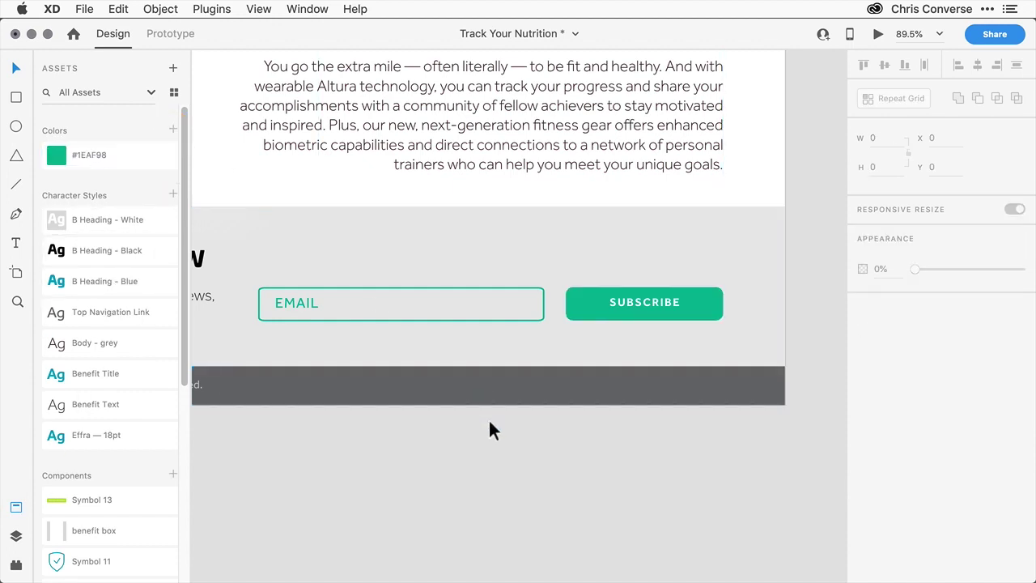
{"action": "left_click", "coordinate": [468, 229], "text": "alt"}
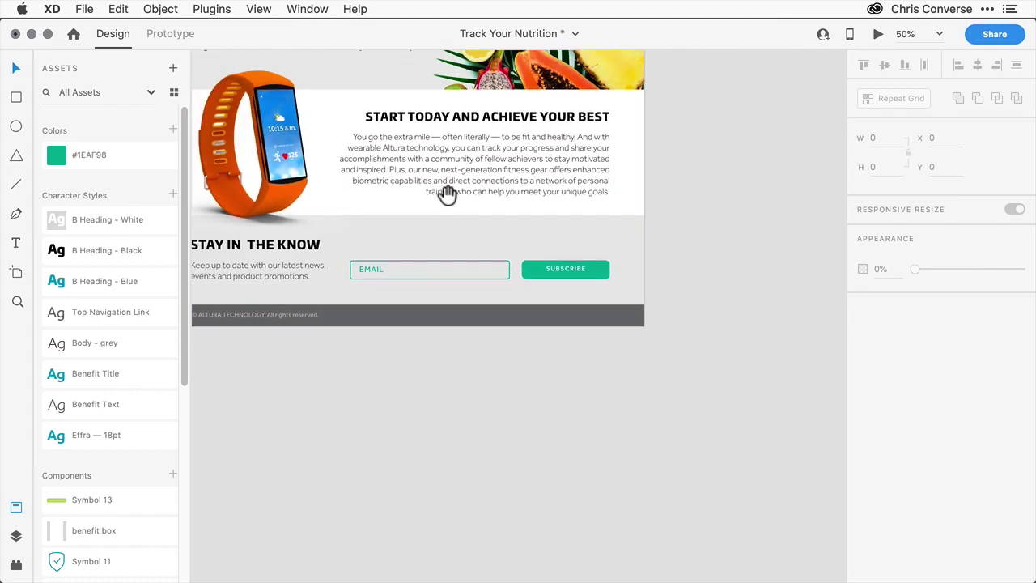
{"action": "left_click_drag", "start_coordinate": [446, 191], "coordinate": [553, 387]}
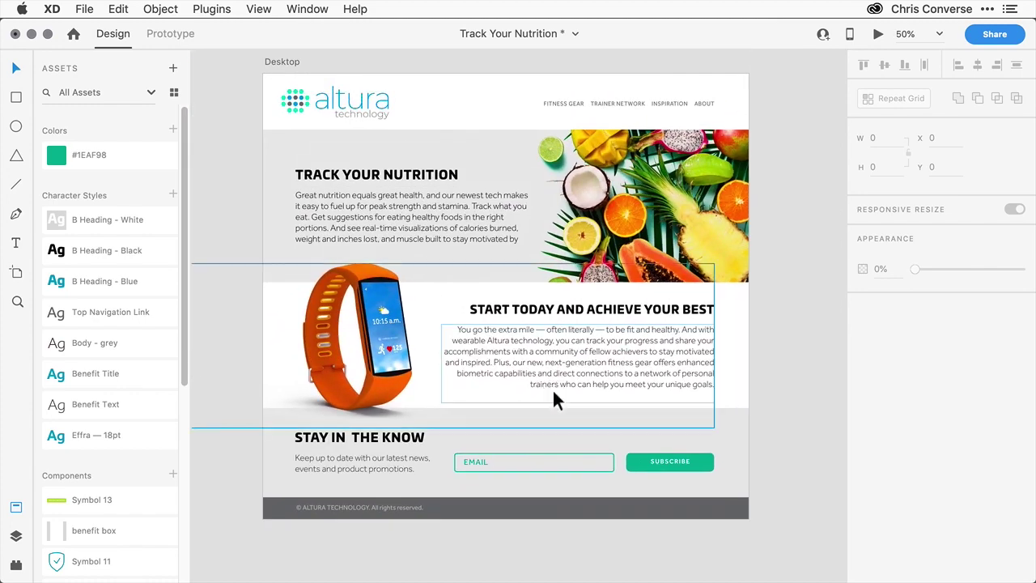
Step: In Layers, collapse subscribe, expand the nutrition group, and select its gradient rectangle
{"action": "left_click", "coordinate": [548, 165]}
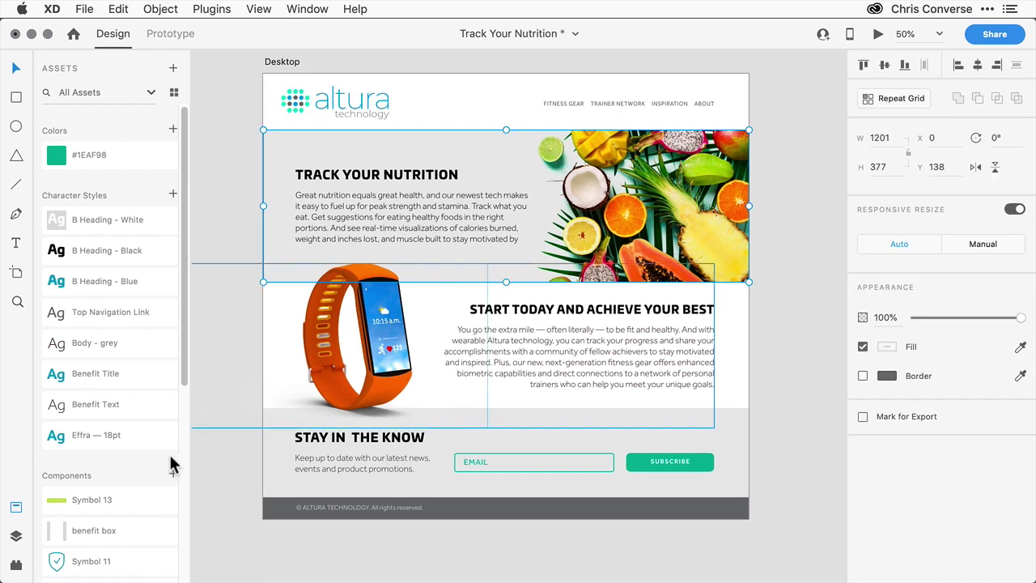
{"action": "left_click", "coordinate": [16, 536]}
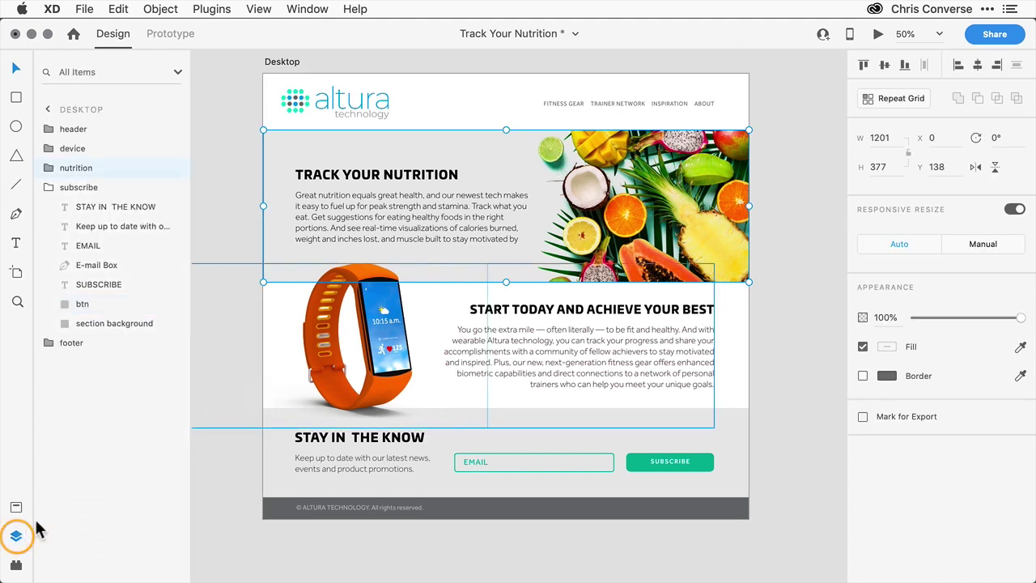
{"action": "left_click", "coordinate": [50, 185]}
{"action": "left_click", "coordinate": [50, 169]}
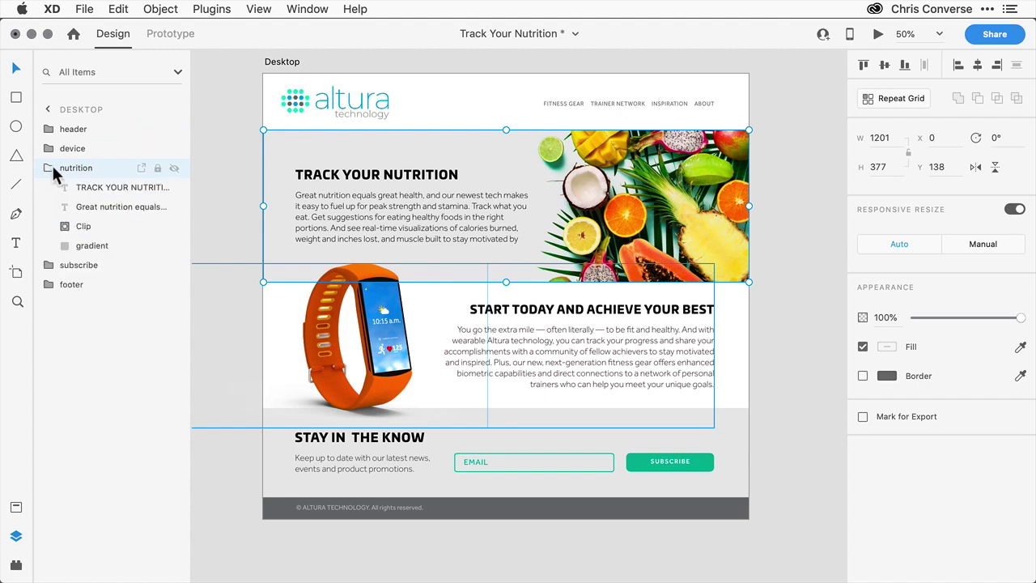
{"action": "left_click", "coordinate": [88, 246]}
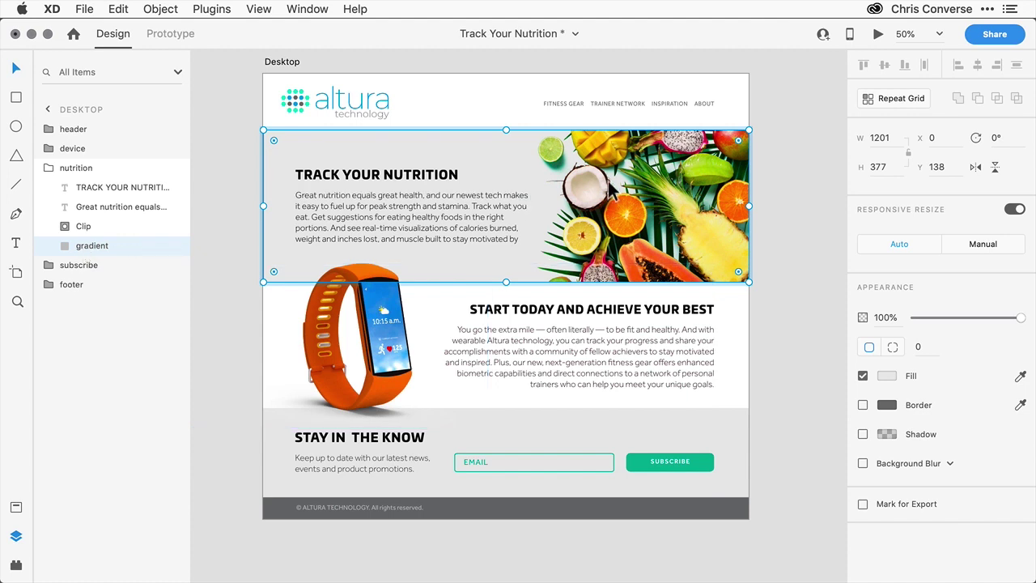
{"action": "left_click", "coordinate": [64, 226]}
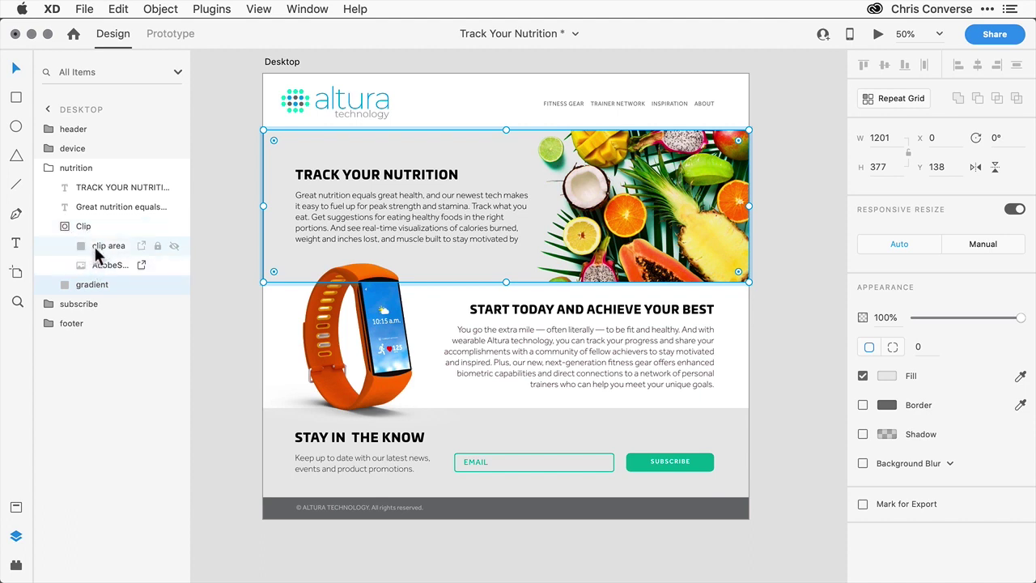
{"action": "left_click", "coordinate": [64, 223]}
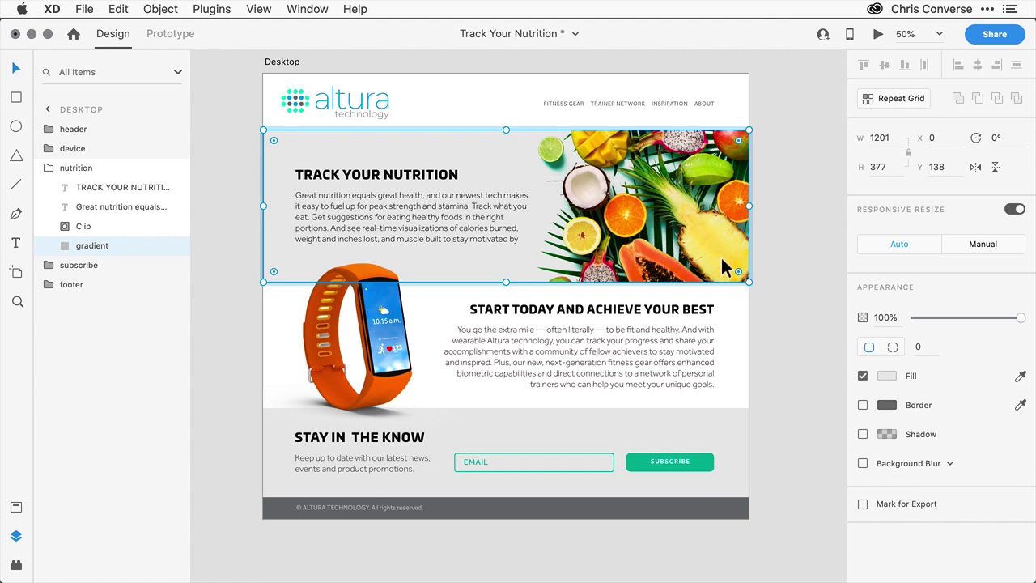
Step: Give the hero rectangle a diagonal near-white-to-grey #807C7C linear gradient running toward the lower right
{"action": "left_click", "coordinate": [888, 377]}
{"action": "left_click", "coordinate": [730, 330]}
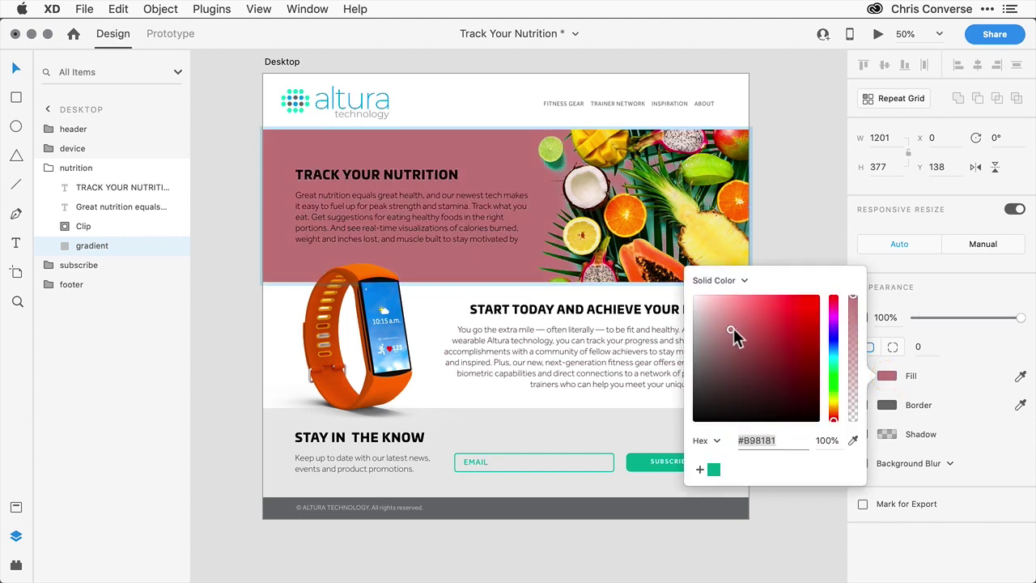
{"action": "left_click_drag", "start_coordinate": [734, 327], "coordinate": [695, 280]}
{"action": "left_click", "coordinate": [723, 281]}
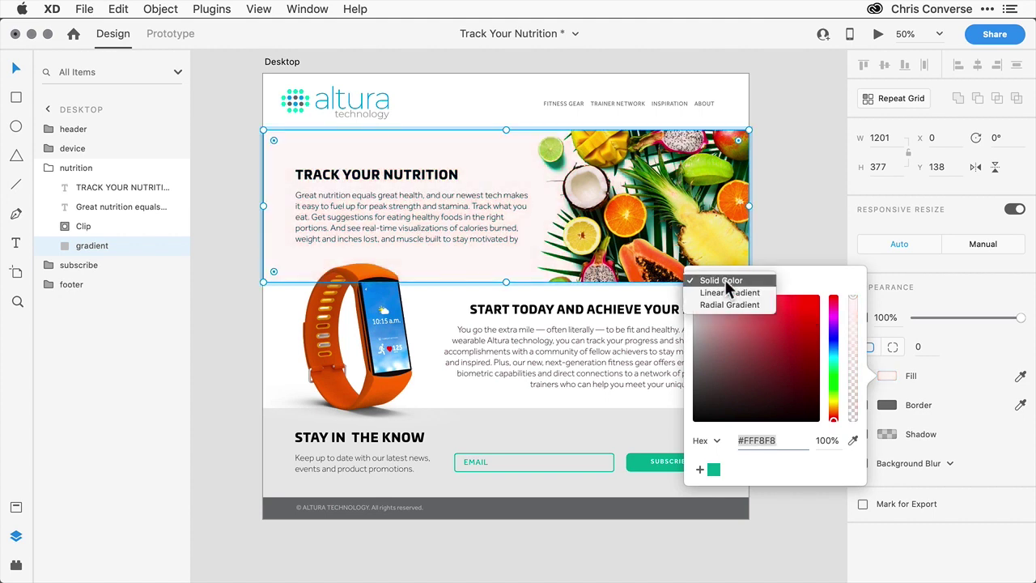
{"action": "left_click", "coordinate": [729, 292]}
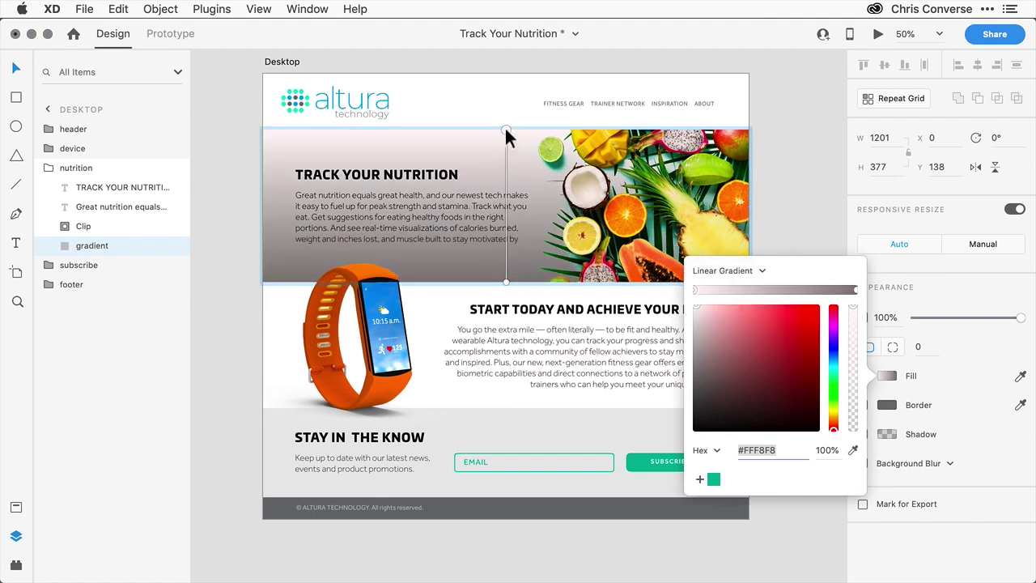
{"action": "left_click_drag", "start_coordinate": [506, 129], "coordinate": [276, 141]}
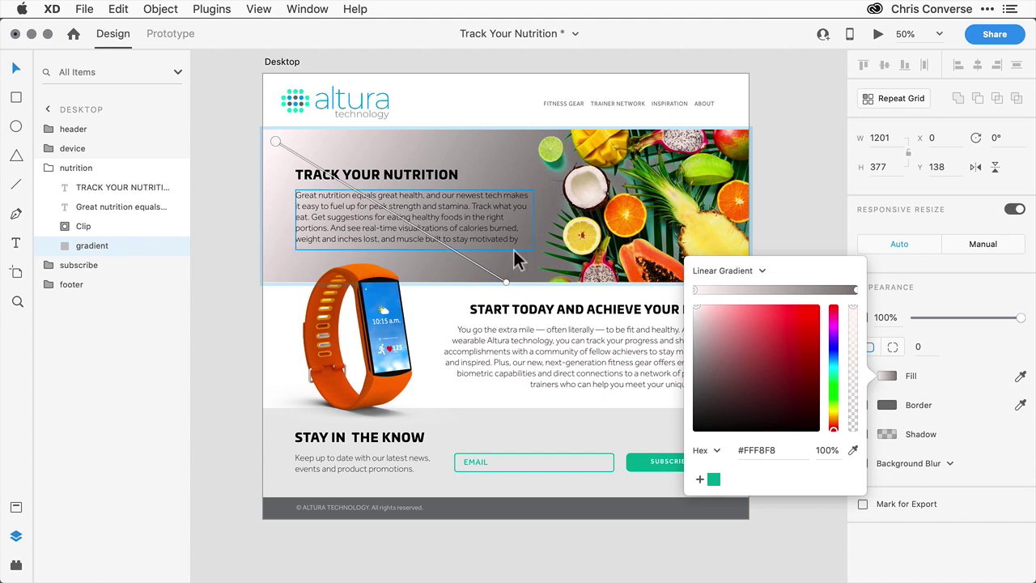
{"action": "left_click_drag", "start_coordinate": [504, 281], "coordinate": [583, 272]}
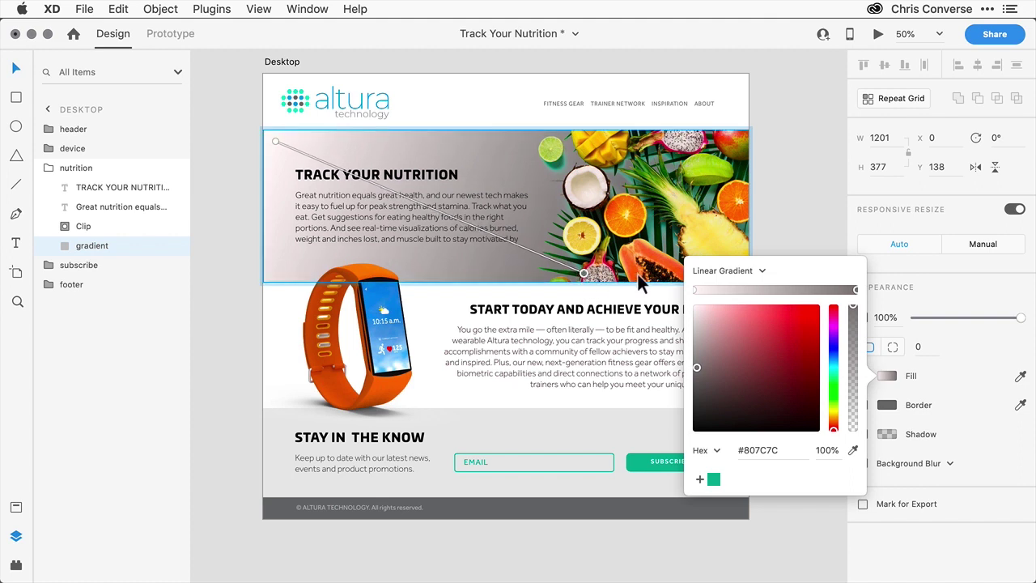
Step: Set the gradient's start stop to lime #CDE234 sampled from the fruit, and add an olive #A9B355 middle stop
{"action": "left_click", "coordinate": [695, 290]}
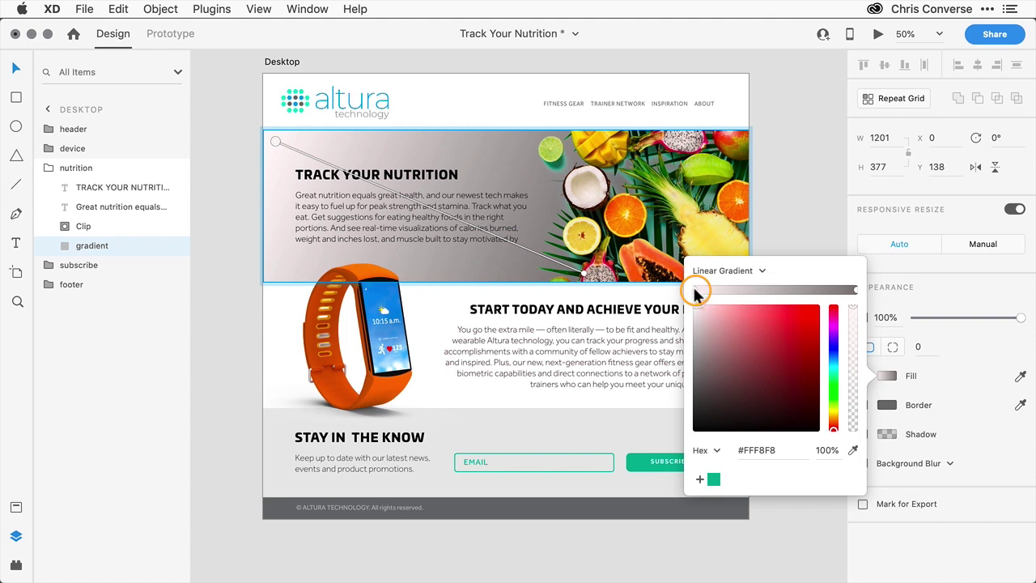
{"action": "left_click", "coordinate": [852, 451]}
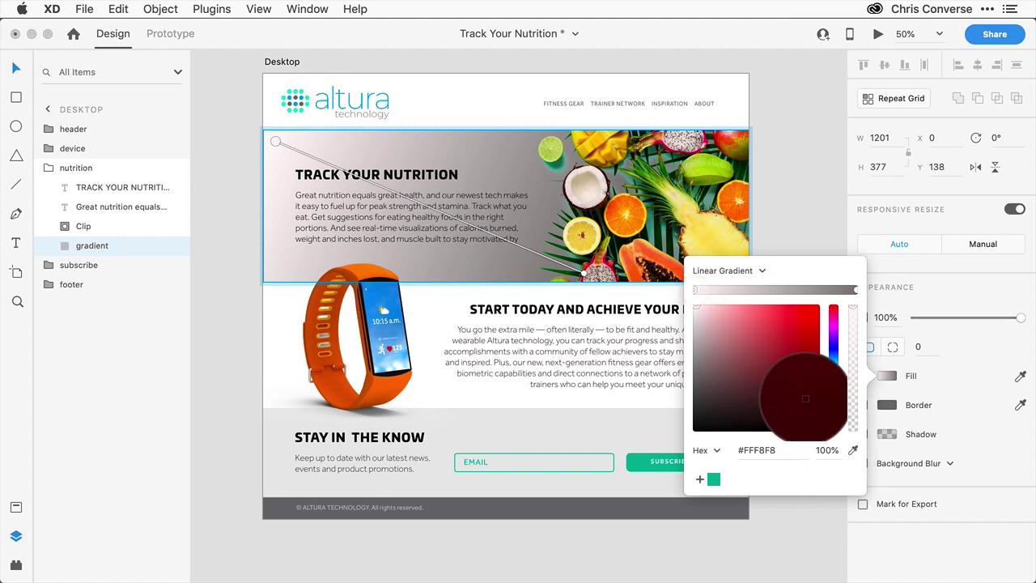
{"action": "left_click", "coordinate": [697, 169]}
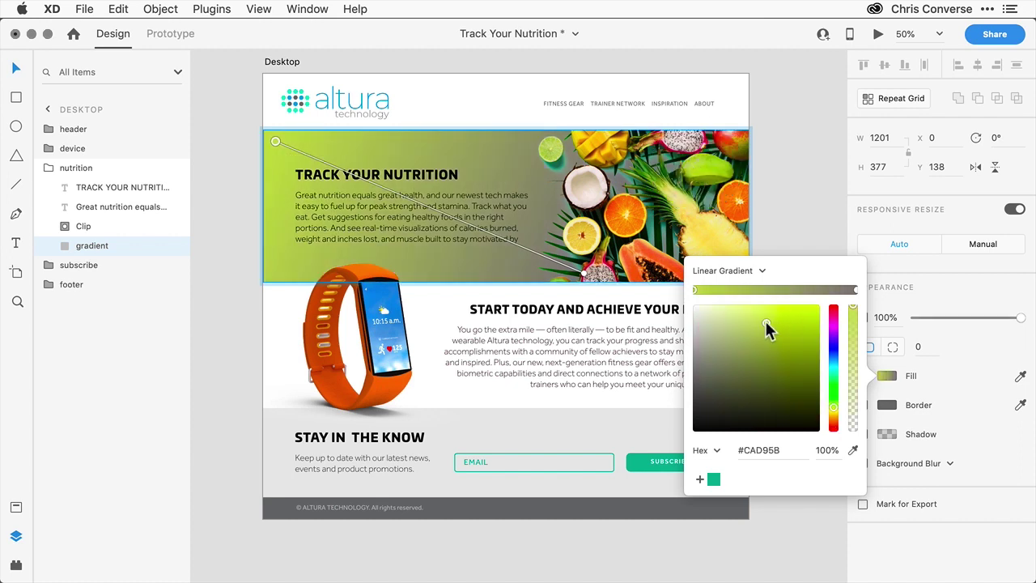
{"action": "left_click_drag", "start_coordinate": [767, 323], "coordinate": [790, 319]}
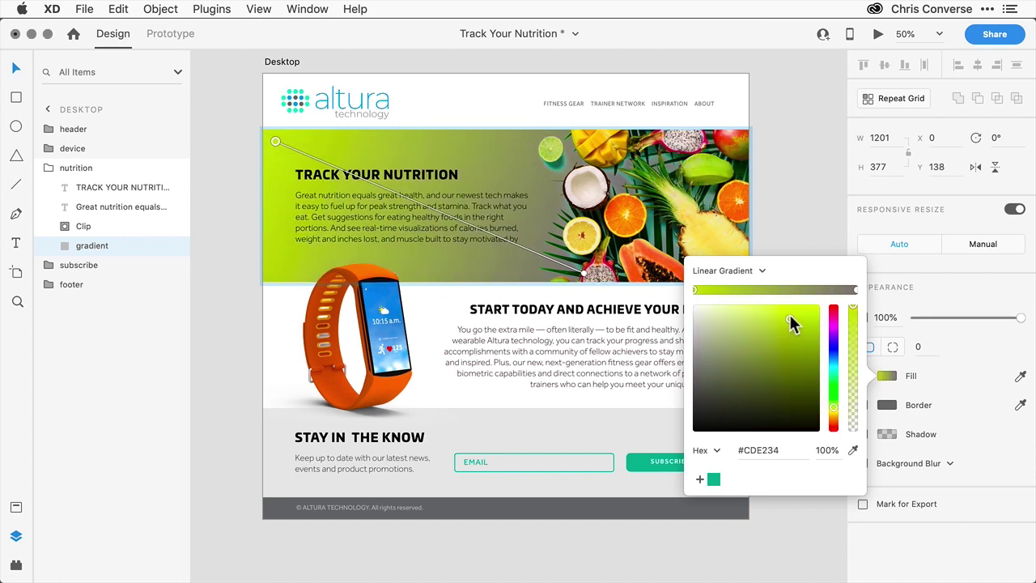
{"action": "left_click", "coordinate": [768, 290]}
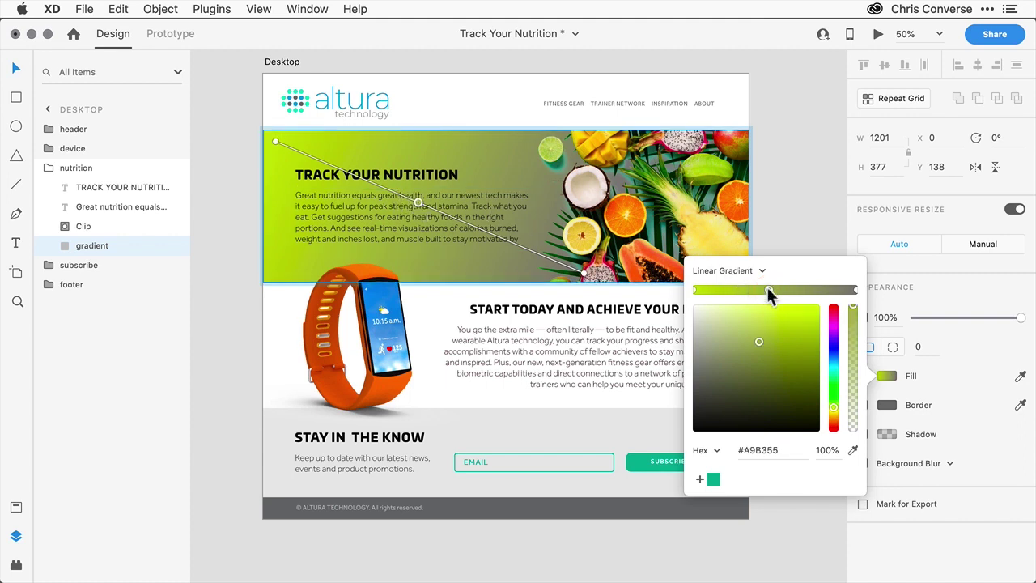
{"action": "mouse_move", "coordinate": [769, 291]}
{"action": "left_mouse_down"}
{"action": "mouse_move", "coordinate": [788, 288]}
{"action": "mouse_move", "coordinate": [752, 286]}
{"action": "mouse_move", "coordinate": [786, 290]}
{"action": "mouse_move", "coordinate": [760, 291]}
{"action": "mouse_move", "coordinate": [773, 290]}
{"action": "left_mouse_up"}
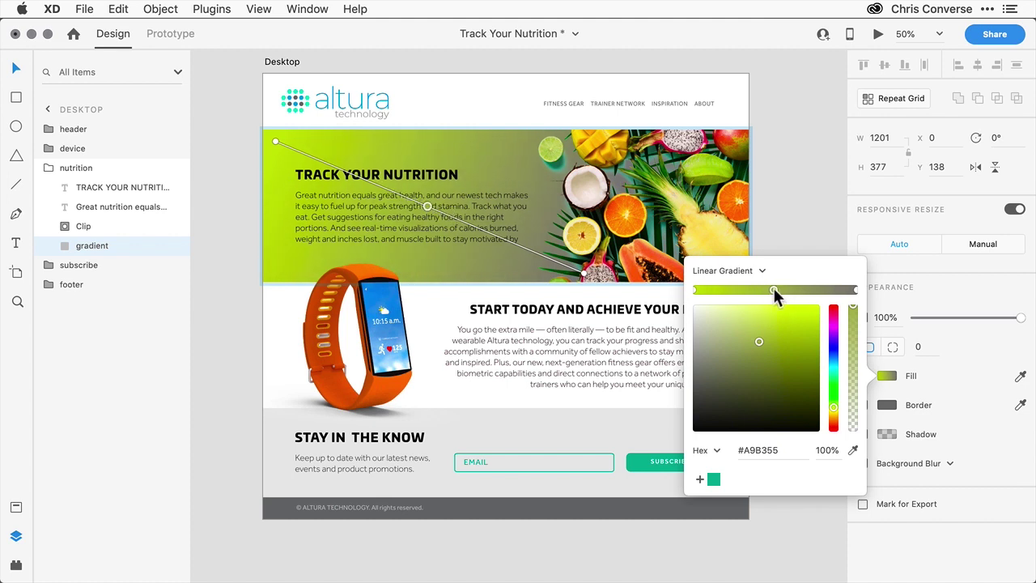
Step: Turn the middle stop from the watch-face blue into cyan #35E6ED and save it as a swatch
{"action": "left_click", "coordinate": [852, 449]}
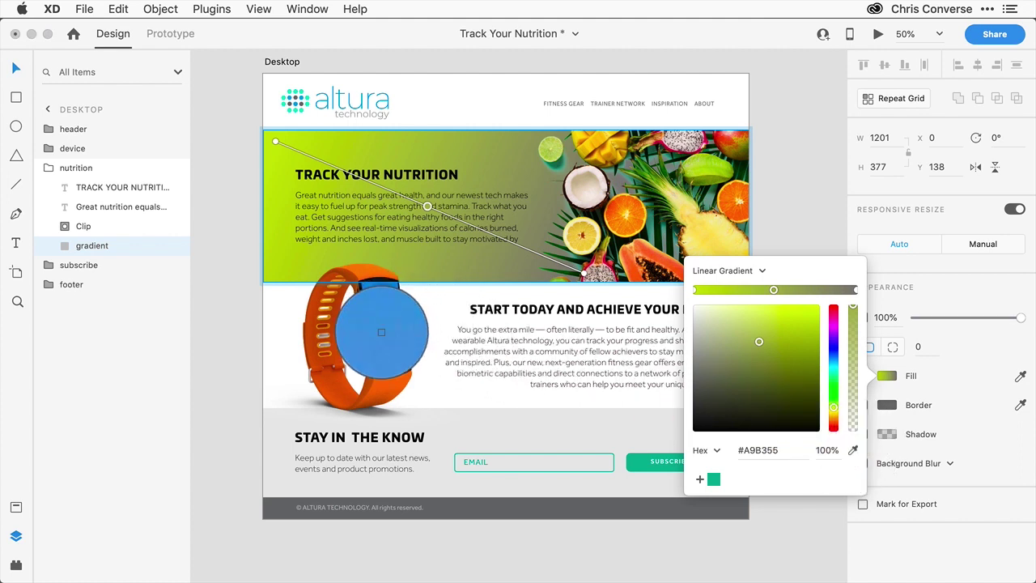
{"action": "left_click", "coordinate": [380, 328]}
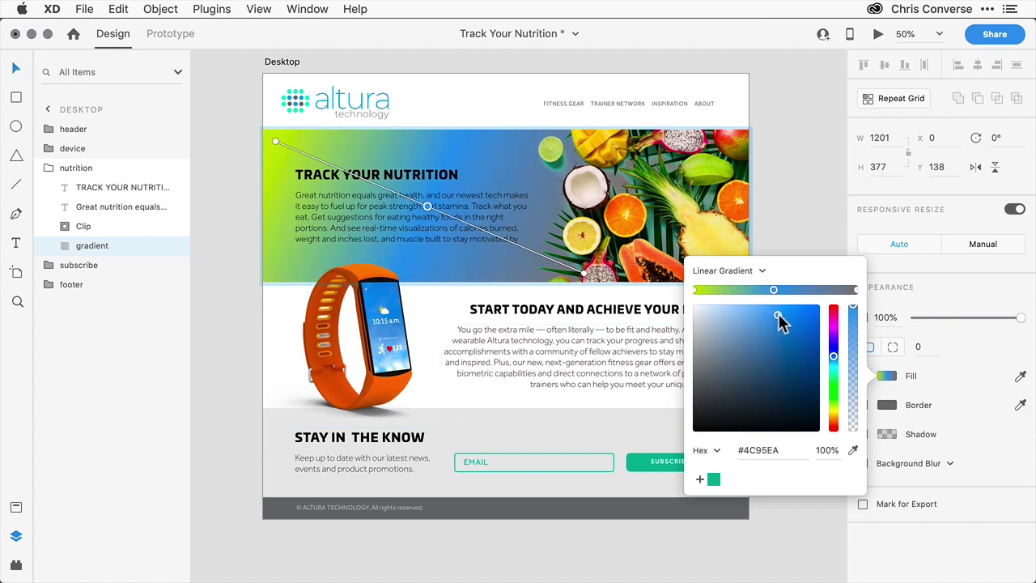
{"action": "left_click_drag", "start_coordinate": [770, 324], "coordinate": [784, 312]}
{"action": "left_click_drag", "start_coordinate": [833, 353], "coordinate": [835, 366]}
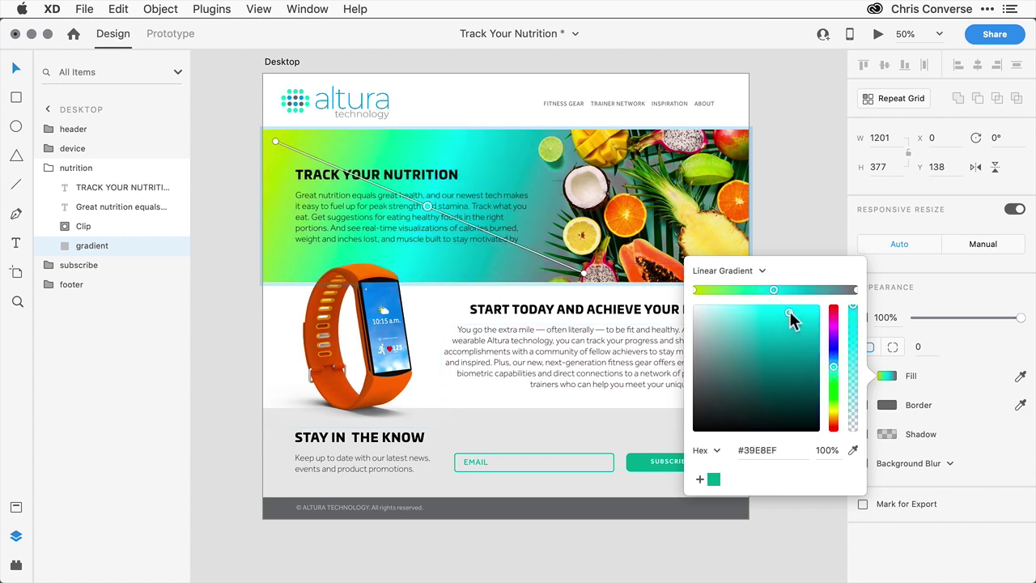
{"action": "left_click_drag", "start_coordinate": [787, 316], "coordinate": [792, 316]}
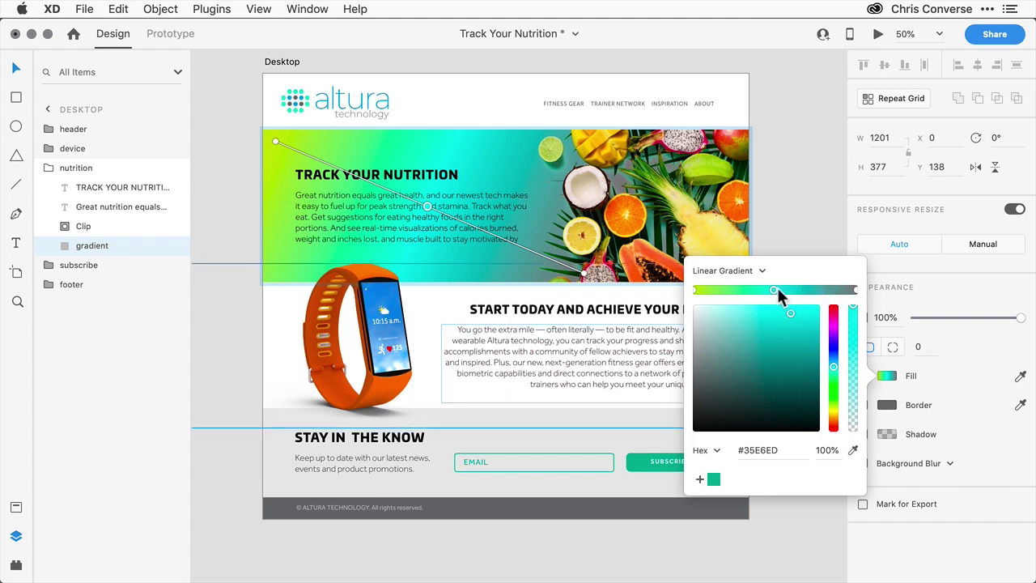
{"action": "left_click", "coordinate": [700, 479]}
{"action": "left_click", "coordinate": [855, 289]}
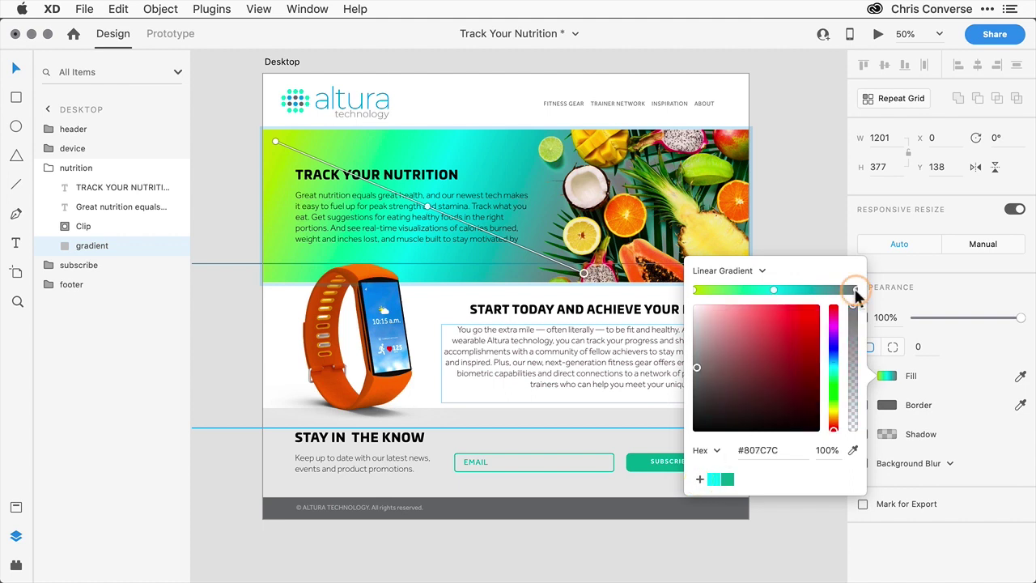
Step: Set the gradient's end stop to the saved cyan #35E6ED at 6% opacity
{"action": "left_click", "coordinate": [715, 479]}
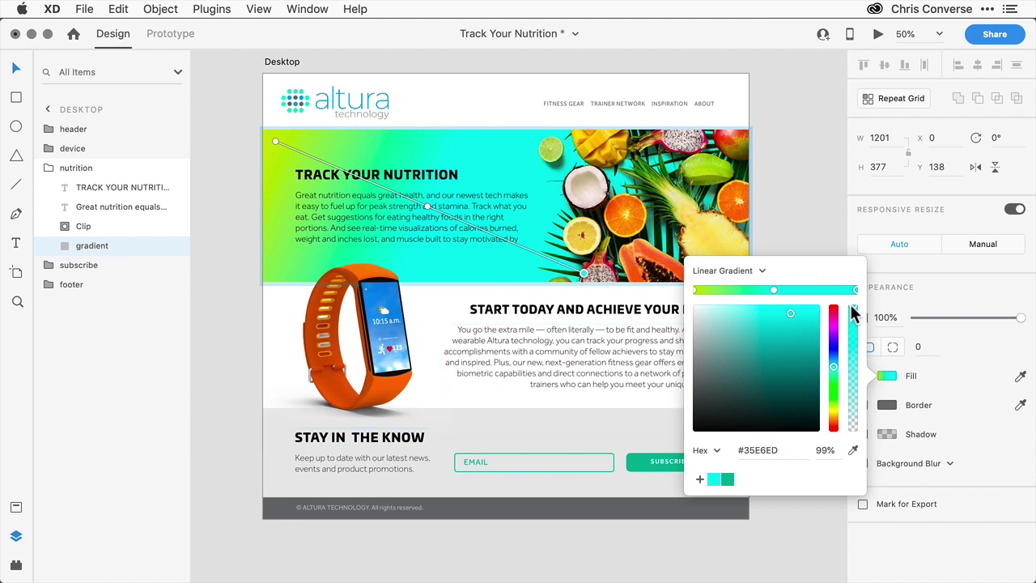
{"action": "left_click_drag", "start_coordinate": [851, 306], "coordinate": [854, 422]}
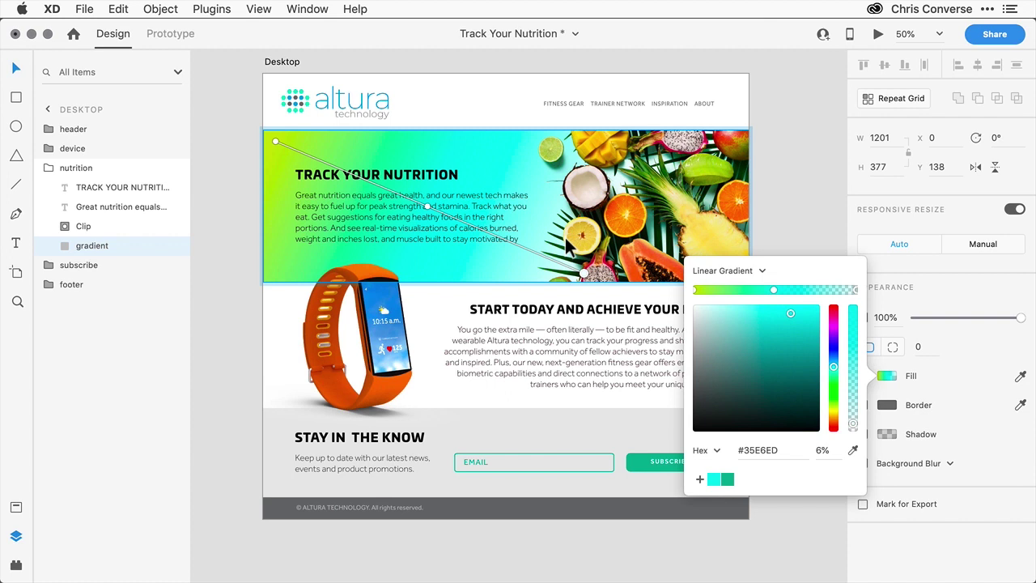
Step: Add the hero's #CDE234-to-#35E6ED gradient rectangle to the document asset Colors, alongside teal #1EAF98
{"action": "left_click", "coordinate": [811, 177]}
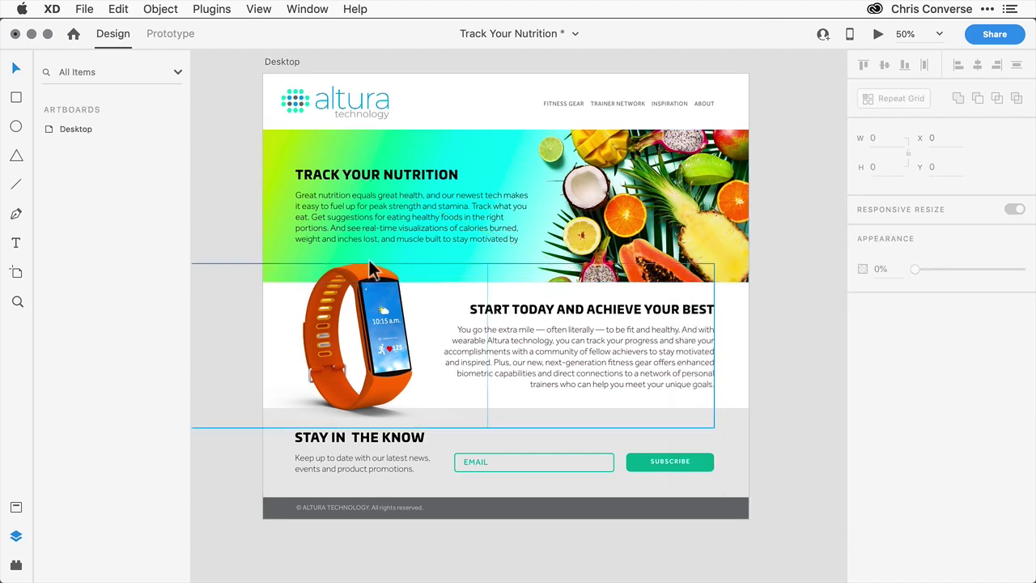
{"action": "left_click", "coordinate": [329, 240]}
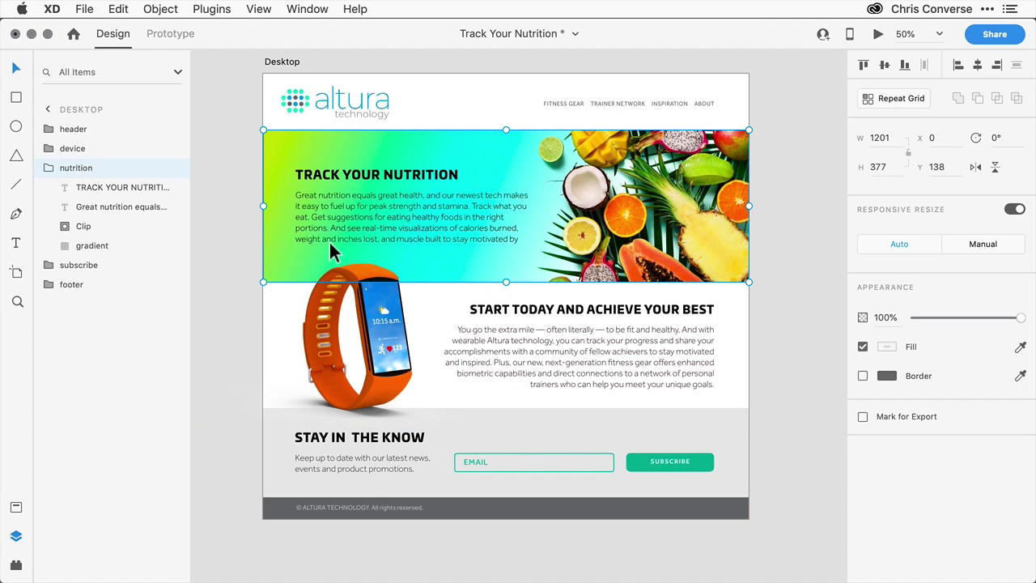
{"action": "left_click", "coordinate": [73, 246]}
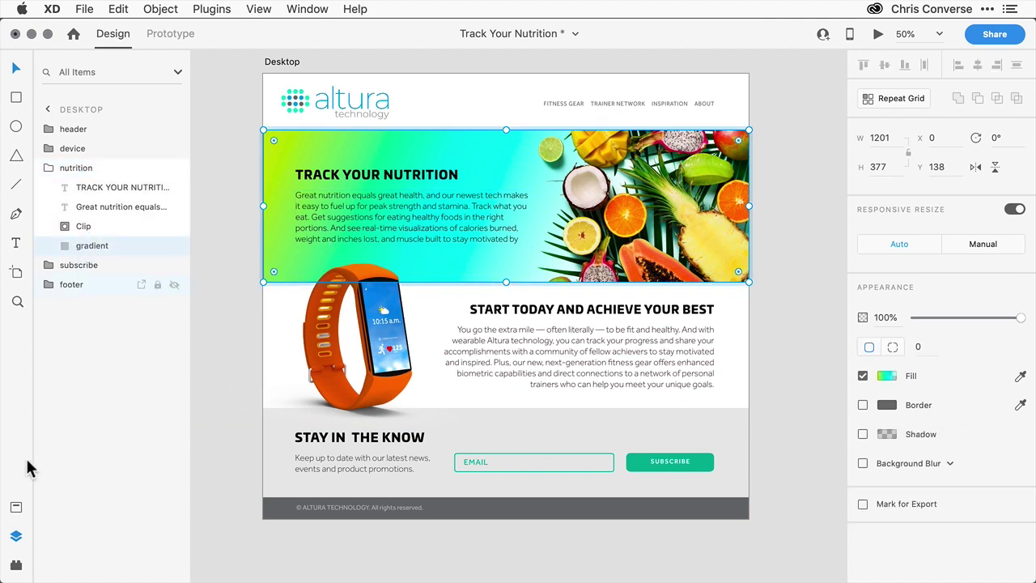
{"action": "left_click", "coordinate": [17, 508]}
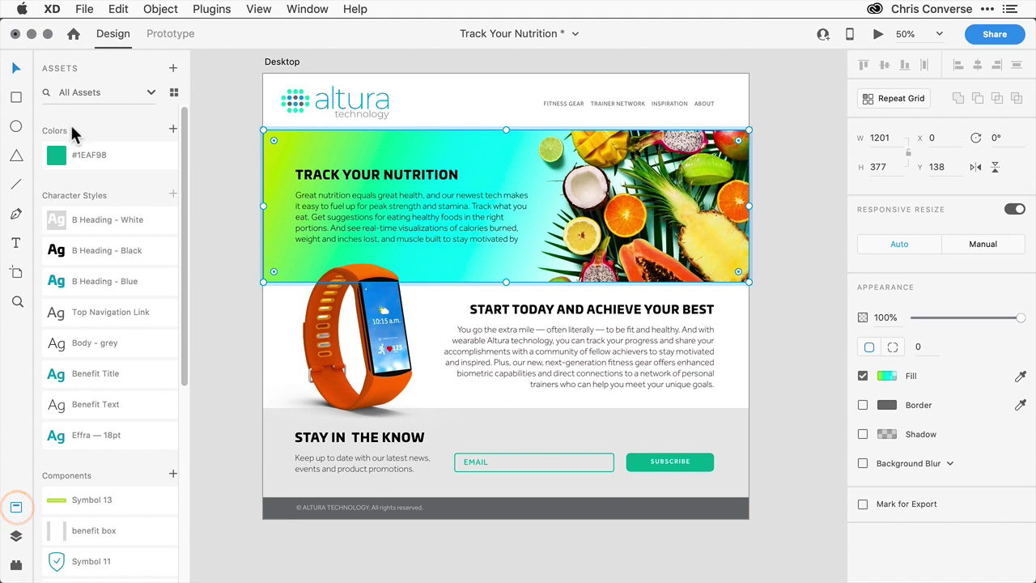
{"action": "left_click", "coordinate": [173, 129]}
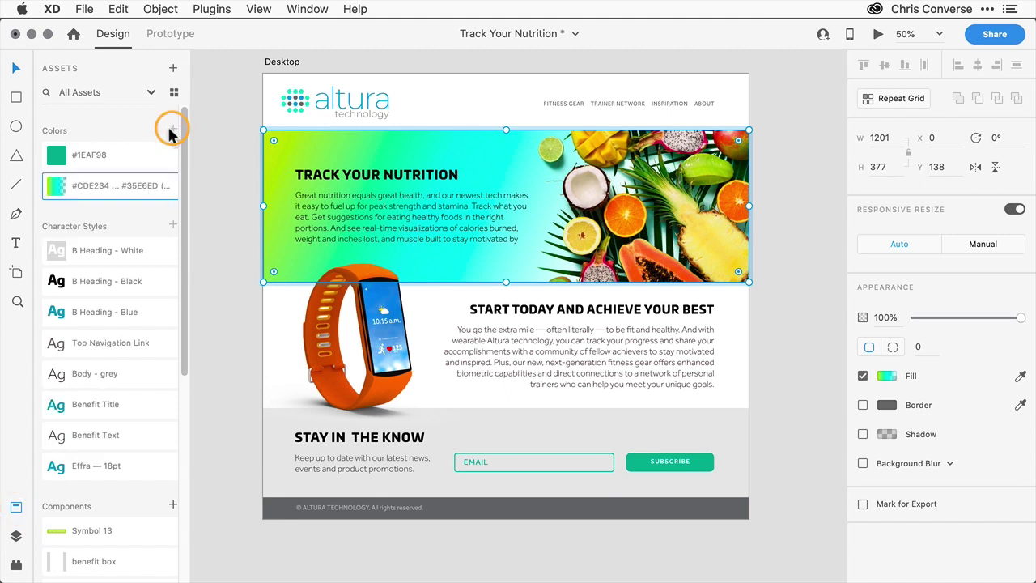
{"action": "left_click", "coordinate": [252, 170]}
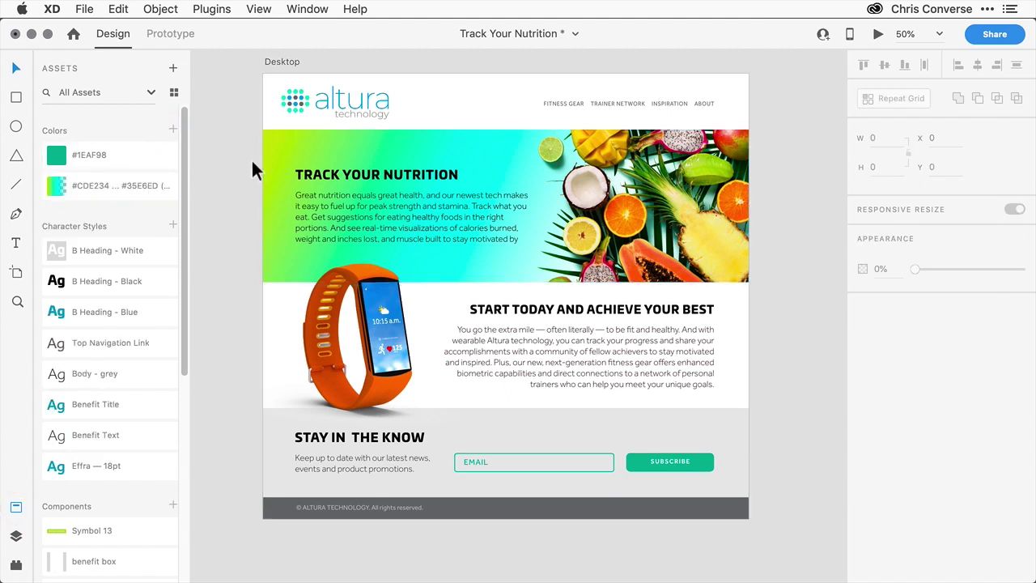